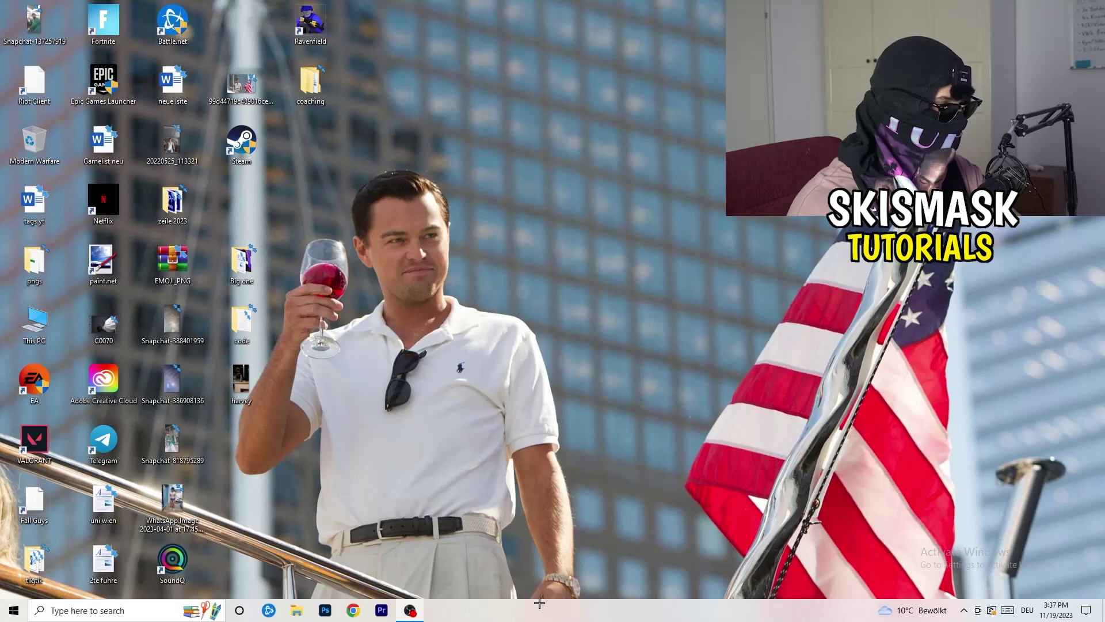
Step: Open Task Manager and try to end the Antimalware Service Executable background process
right_click(540, 611)
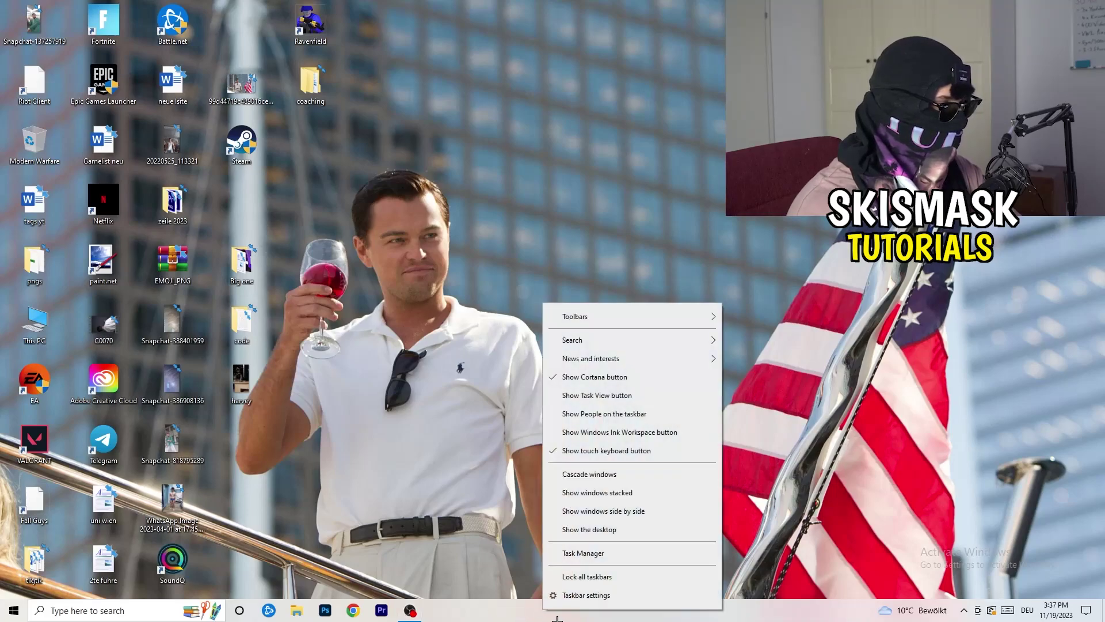
left_click(587, 552)
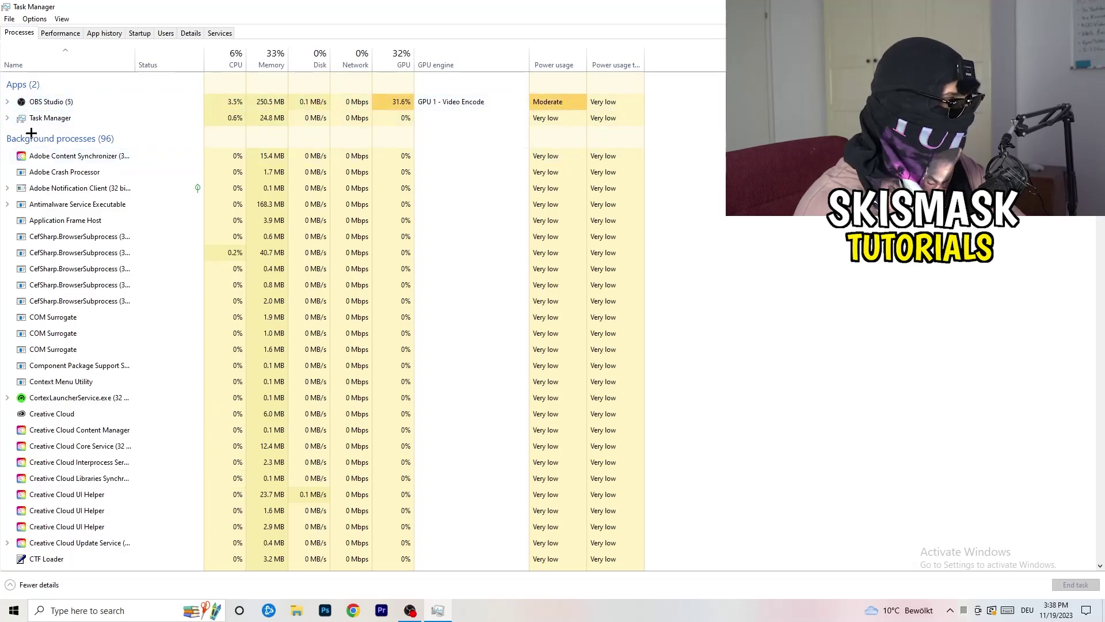
right_click(259, 205)
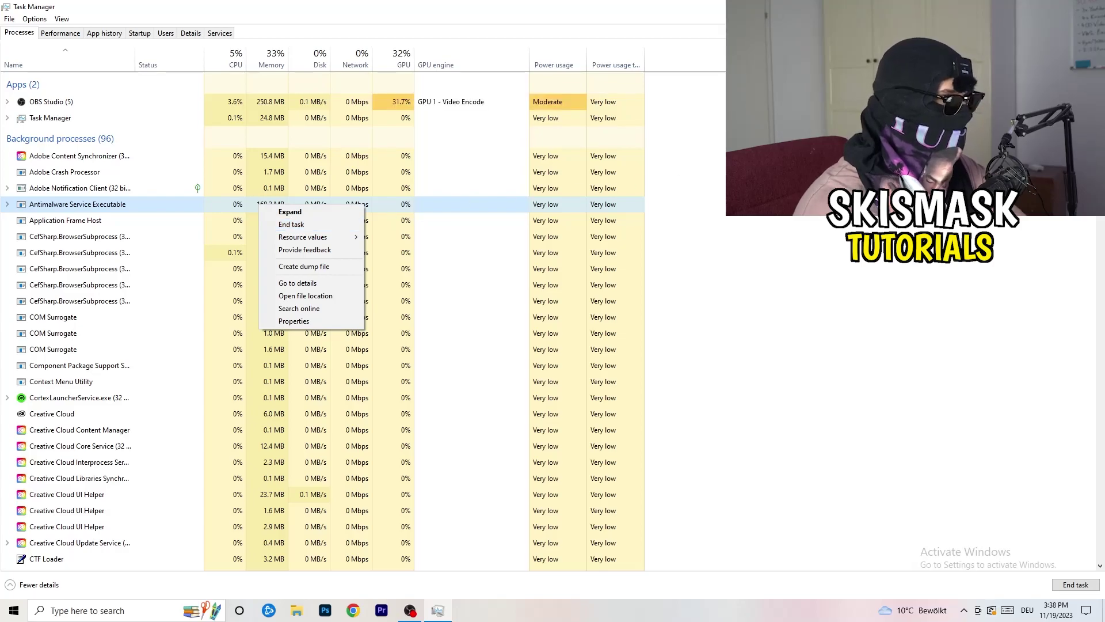
left_click(319, 224)
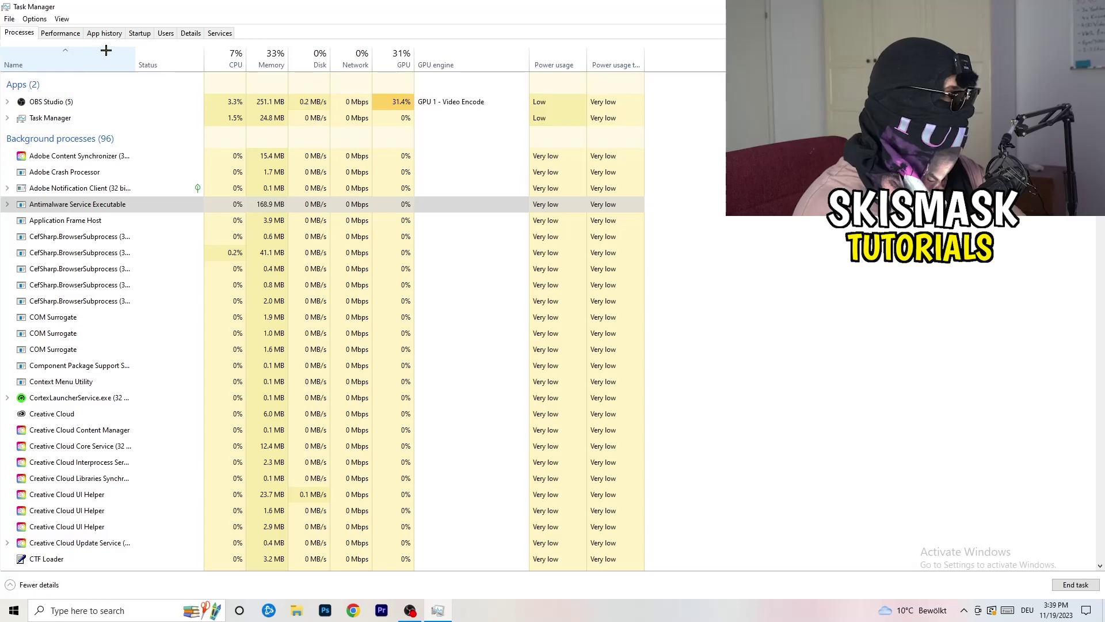
Step: Examine the startup apps list and the available actions for the Dropbox, EA and File Association Helper entries
left_click(140, 34)
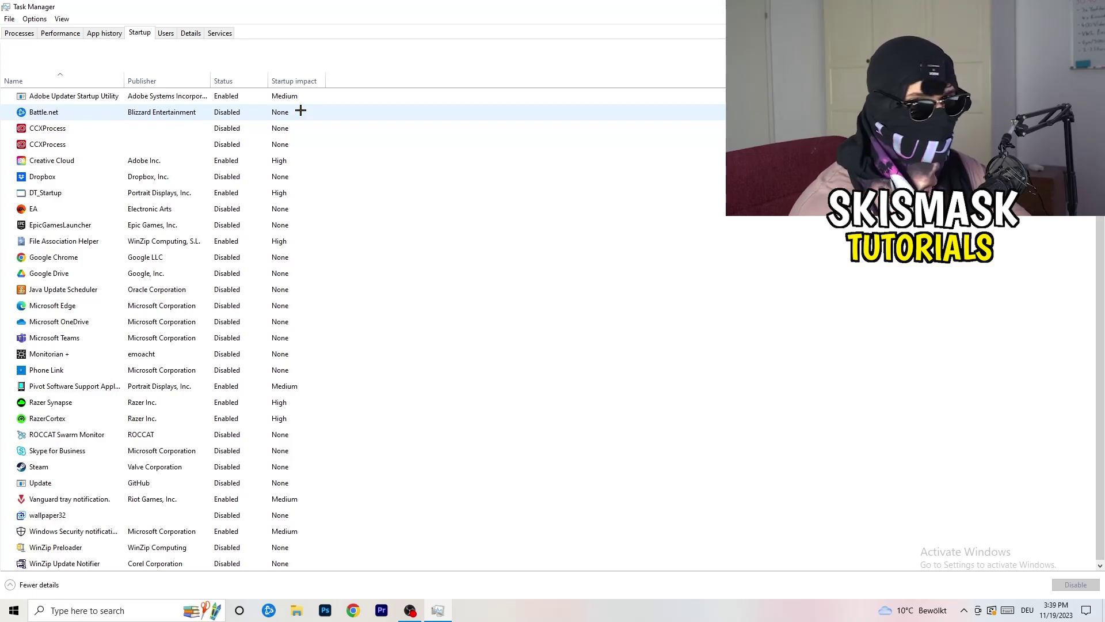
right_click(230, 174)
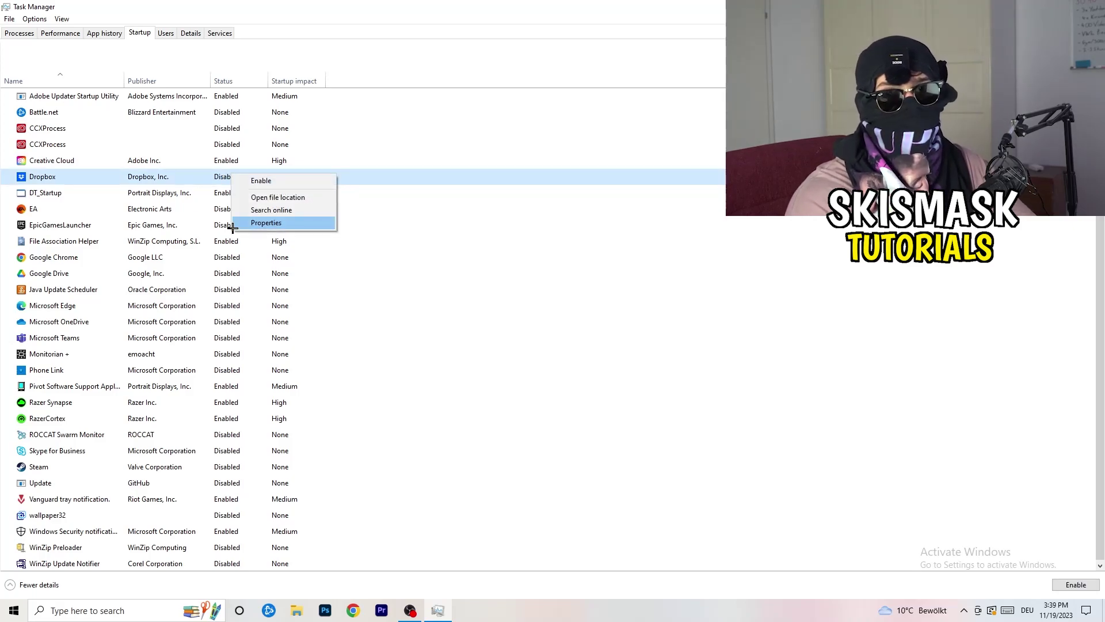
right_click(109, 211)
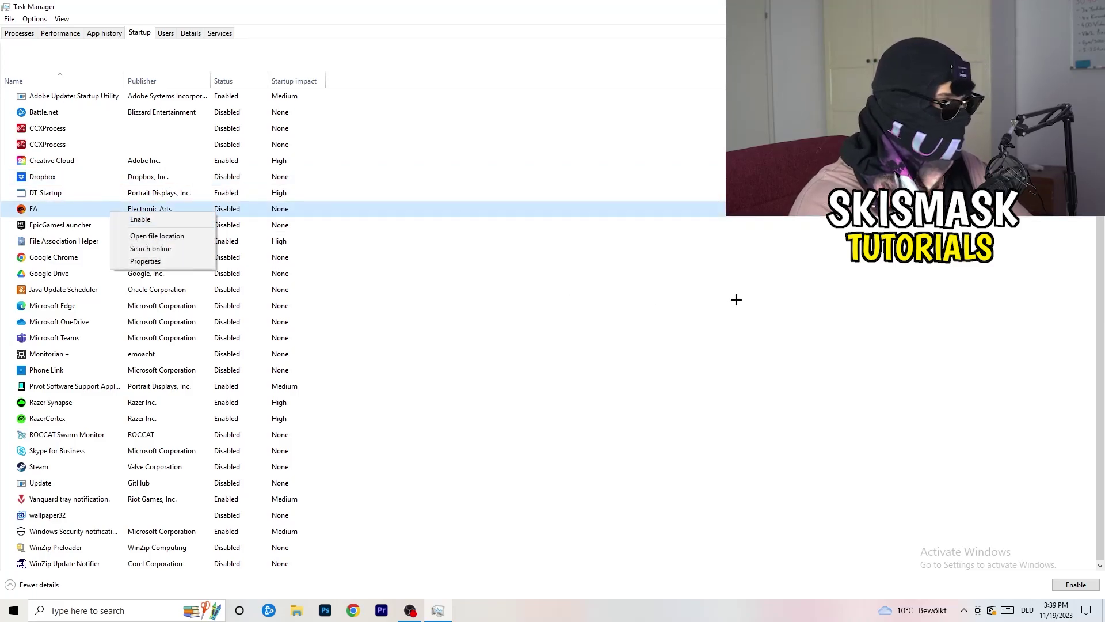
left_click(734, 302)
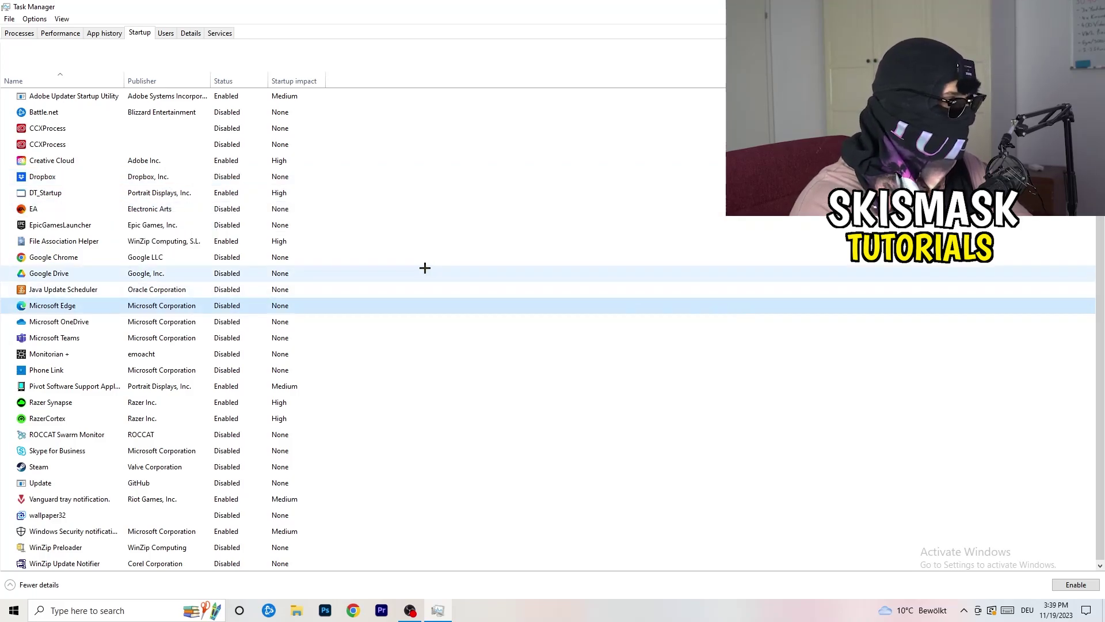
right_click(227, 244)
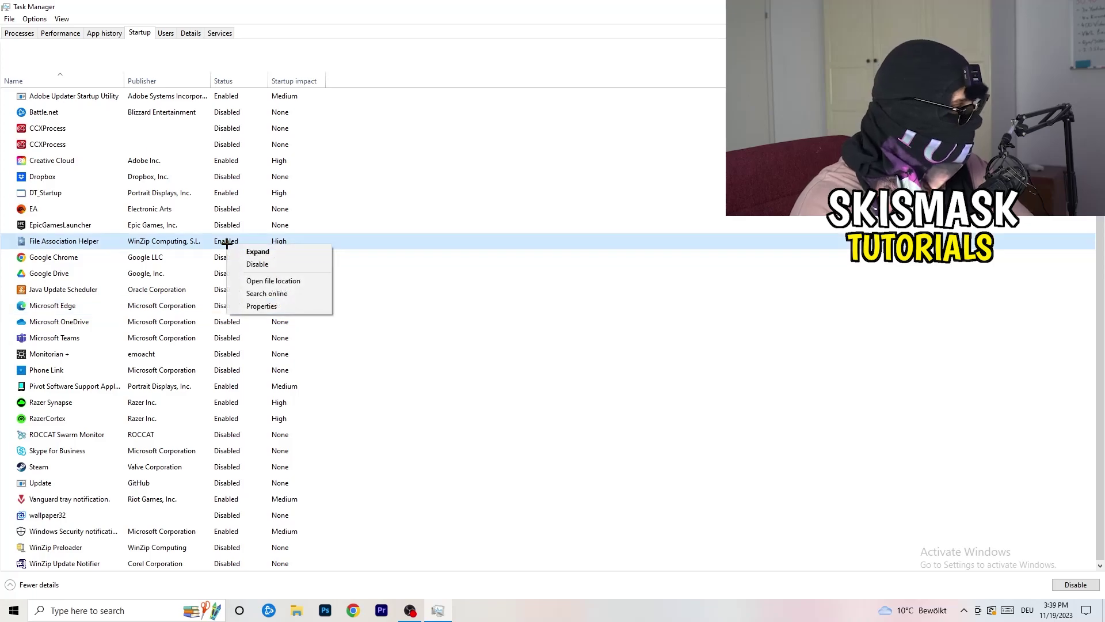
left_click(492, 289)
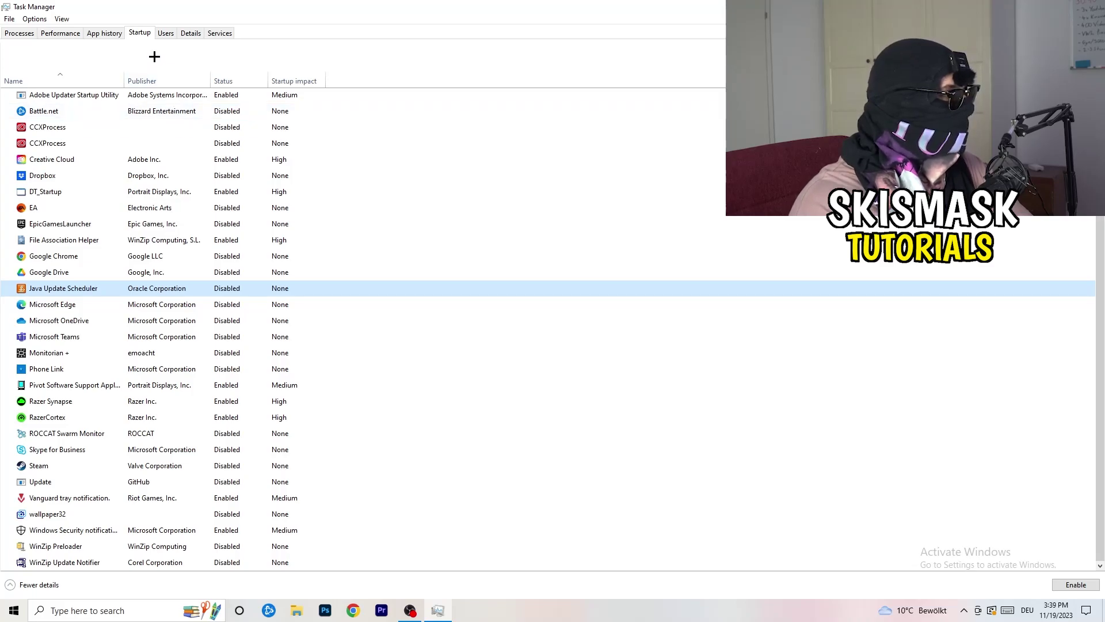
Step: View the priority options for the Dropbox crash handler in the detailed process list, and close Task Manager
left_click(64, 33)
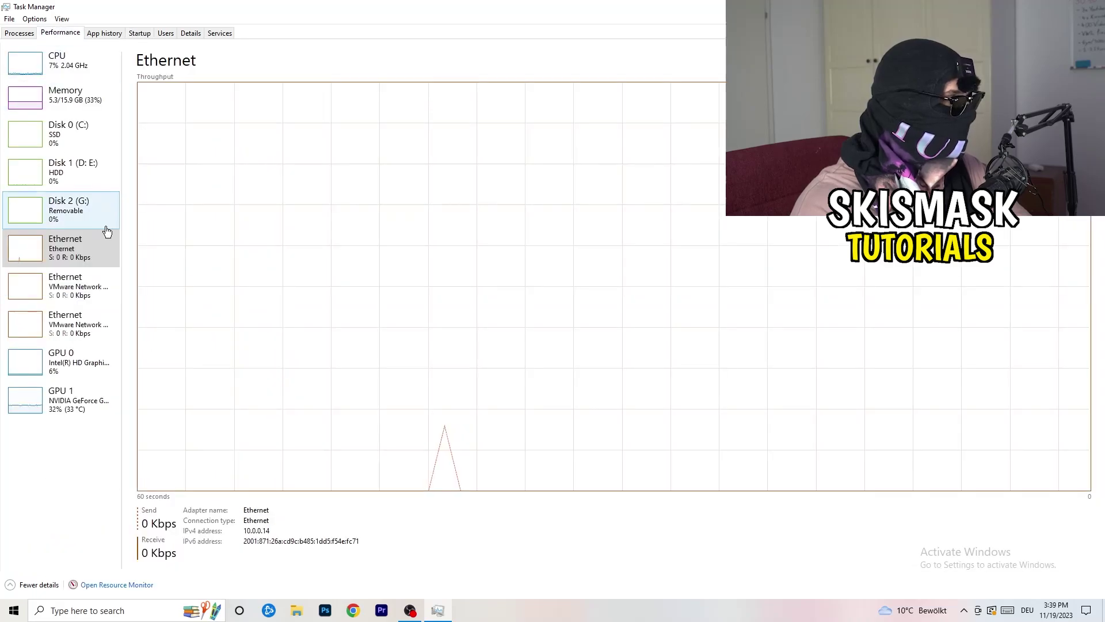
left_click(190, 32)
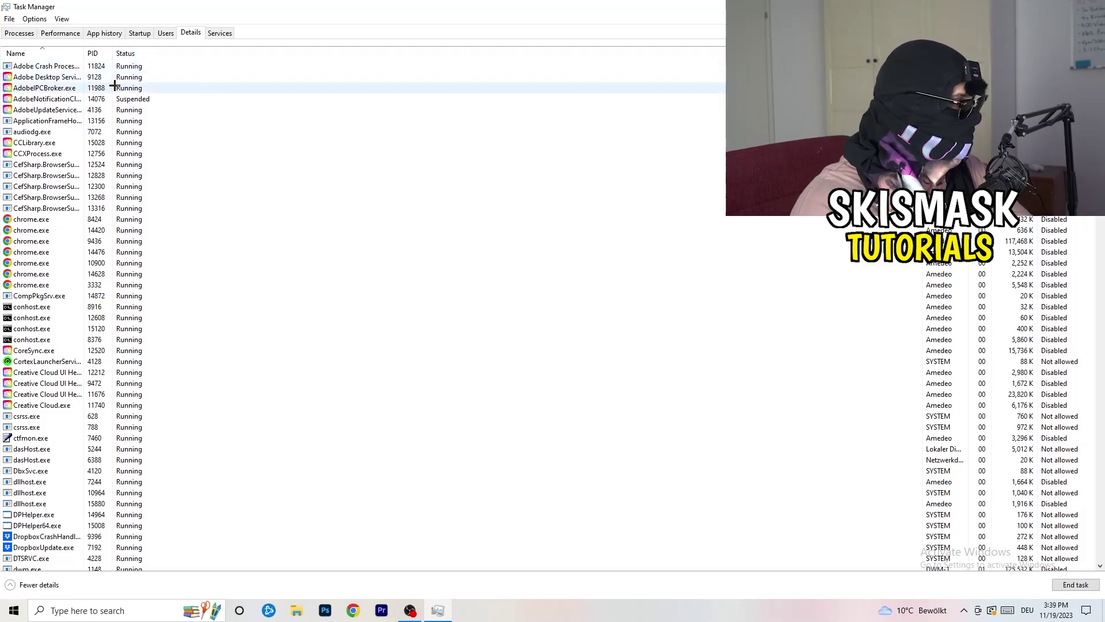
scroll(86, 184, "down", 6)
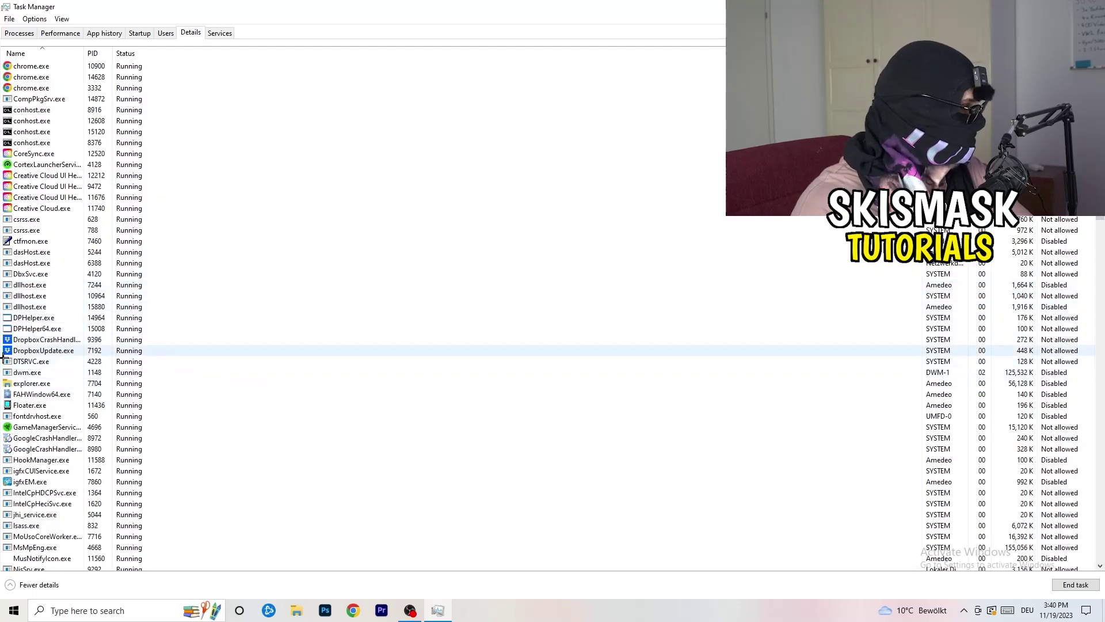
right_click(45, 341)
right_click(93, 338)
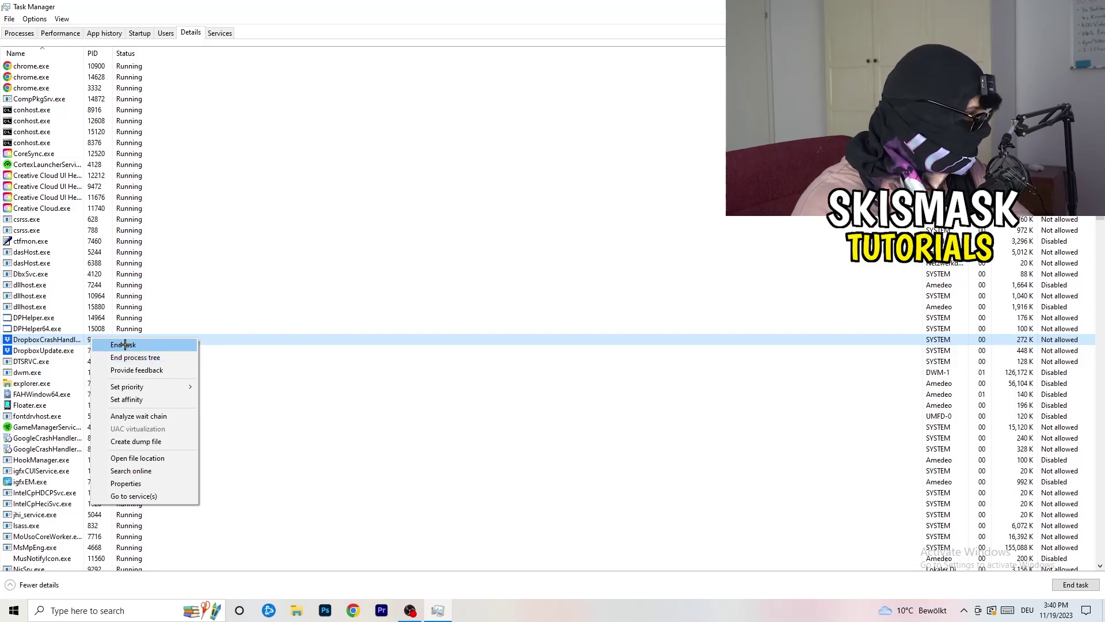
right_click(83, 340)
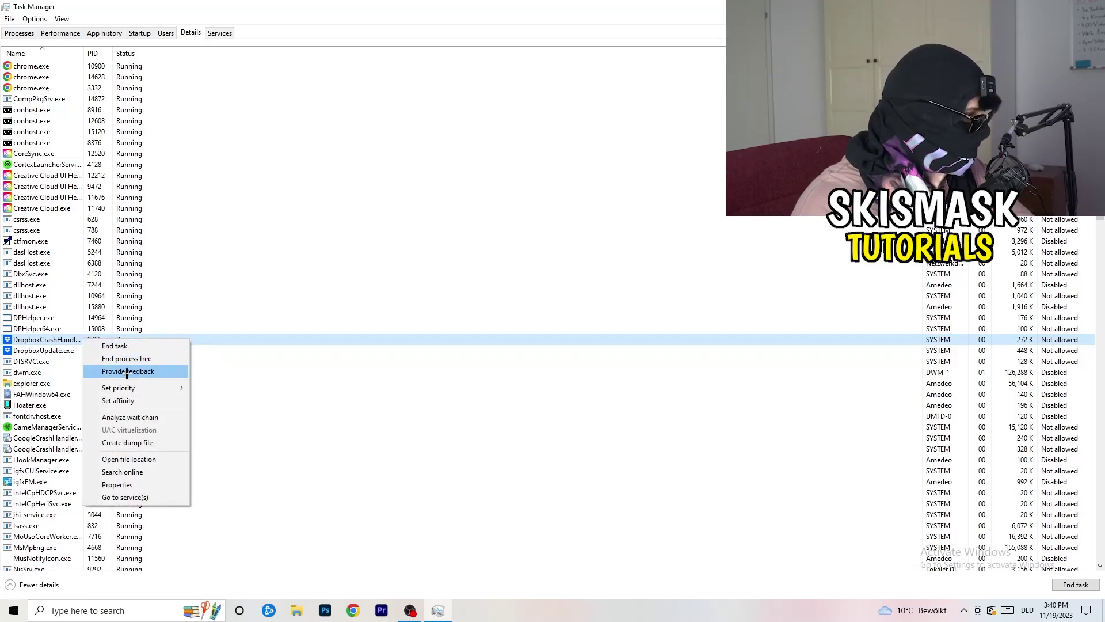
mouse_move(138, 388)
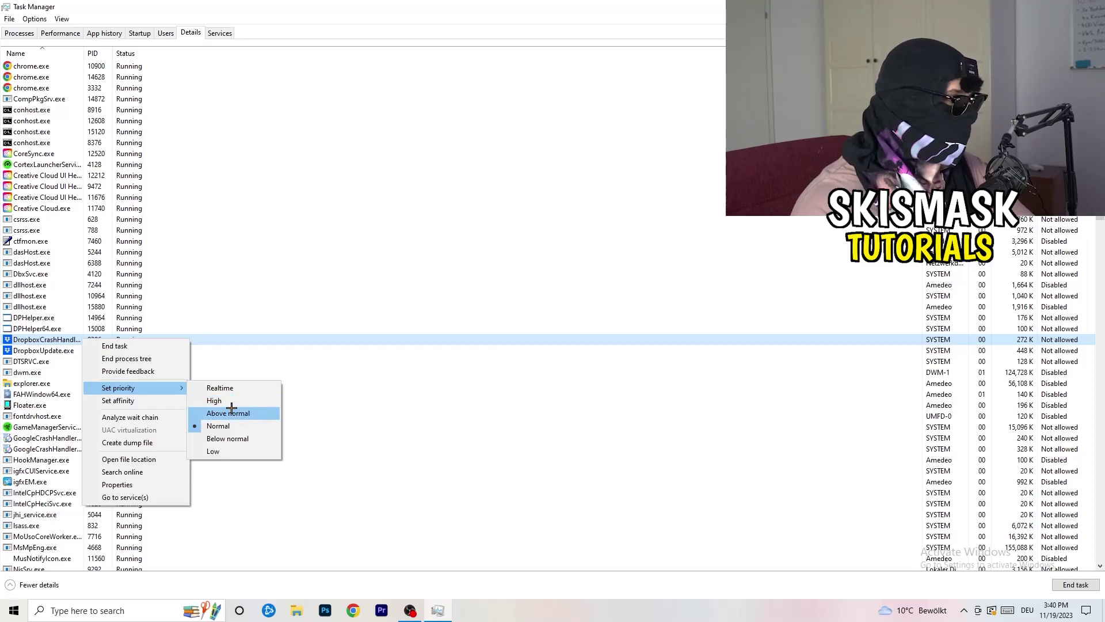
left_click(544, 9)
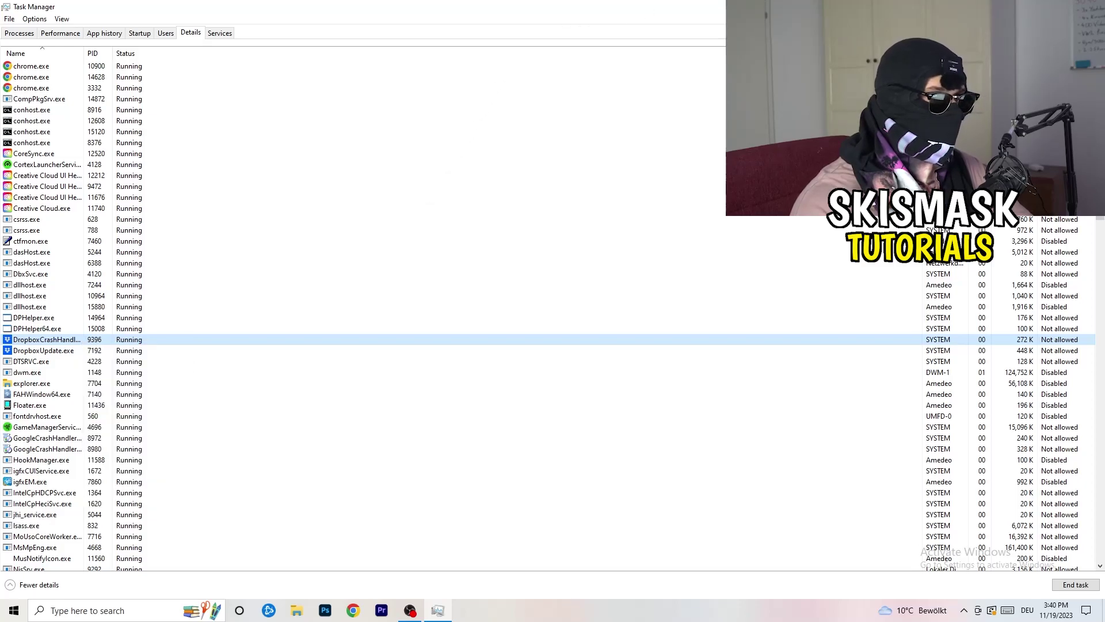
key("alt+F4")
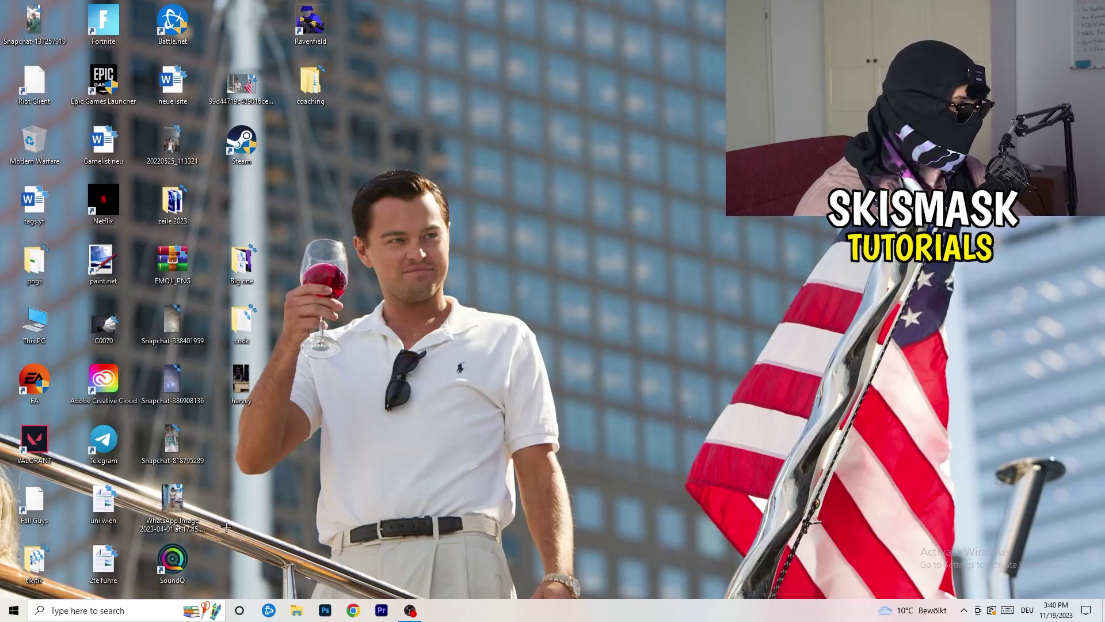
Step: Open Windows Settings and go to the system's display settings
left_click(14, 610)
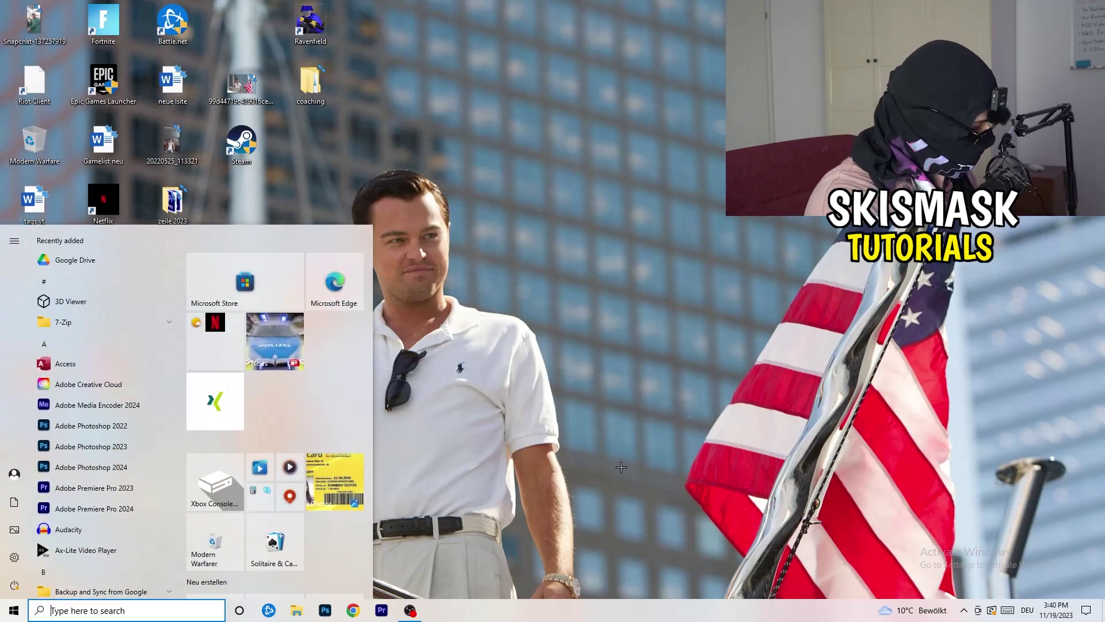
type("sett")
key("Return")
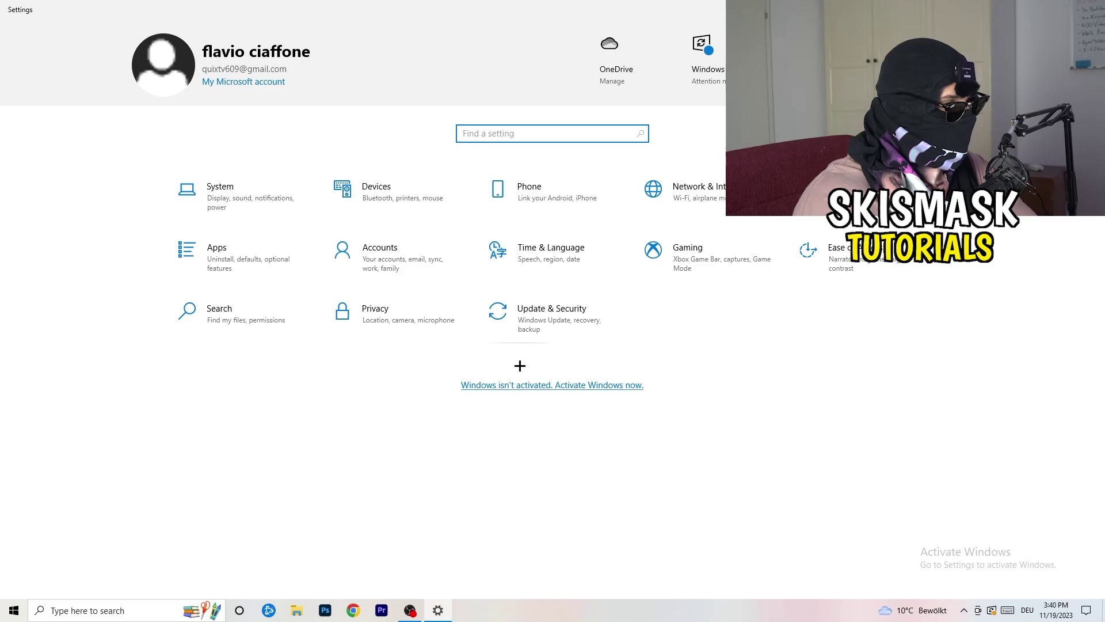
left_click(250, 205)
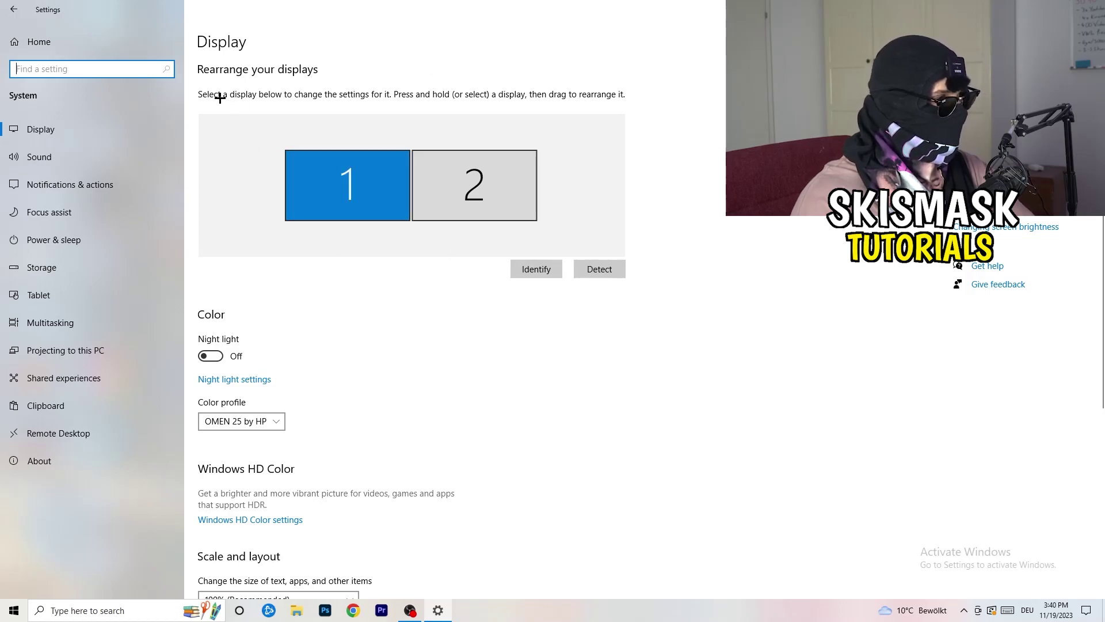
left_click(245, 41)
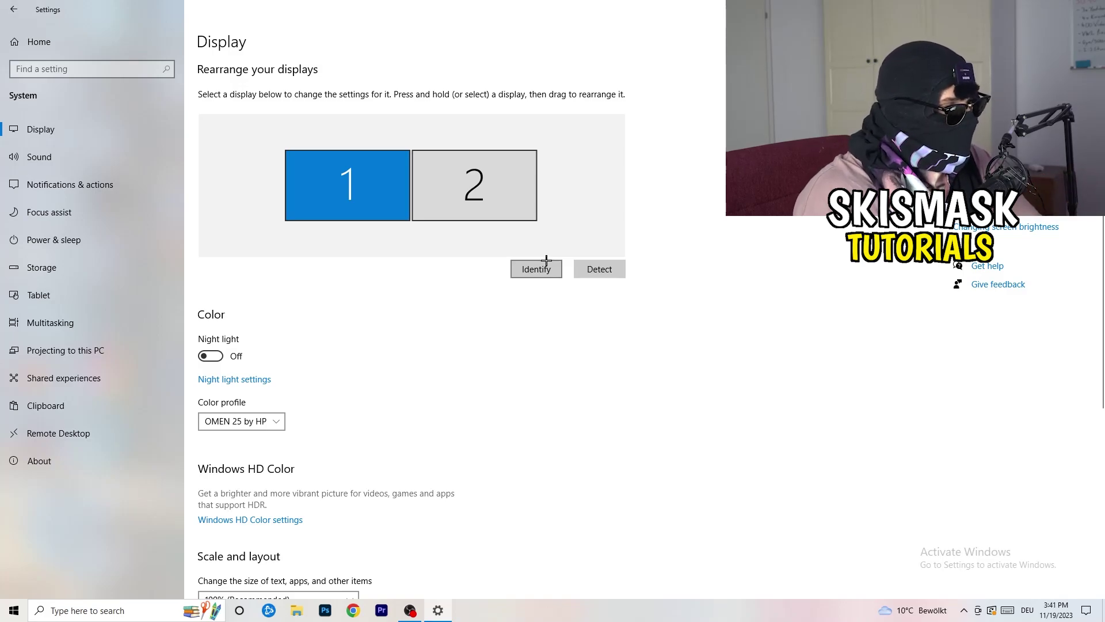
scroll(390, 316, "down", 2)
scroll(389, 316, "up", 2)
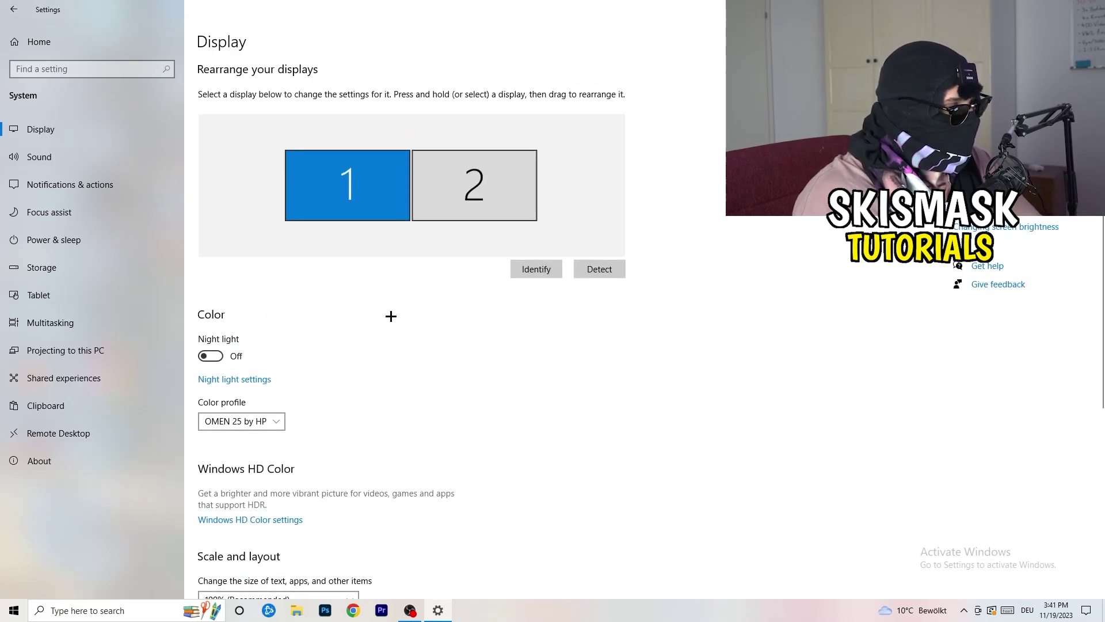
Step: Check the text and app scaling choices and the display resolution under Scale and layout
scroll(389, 316, "down", 5)
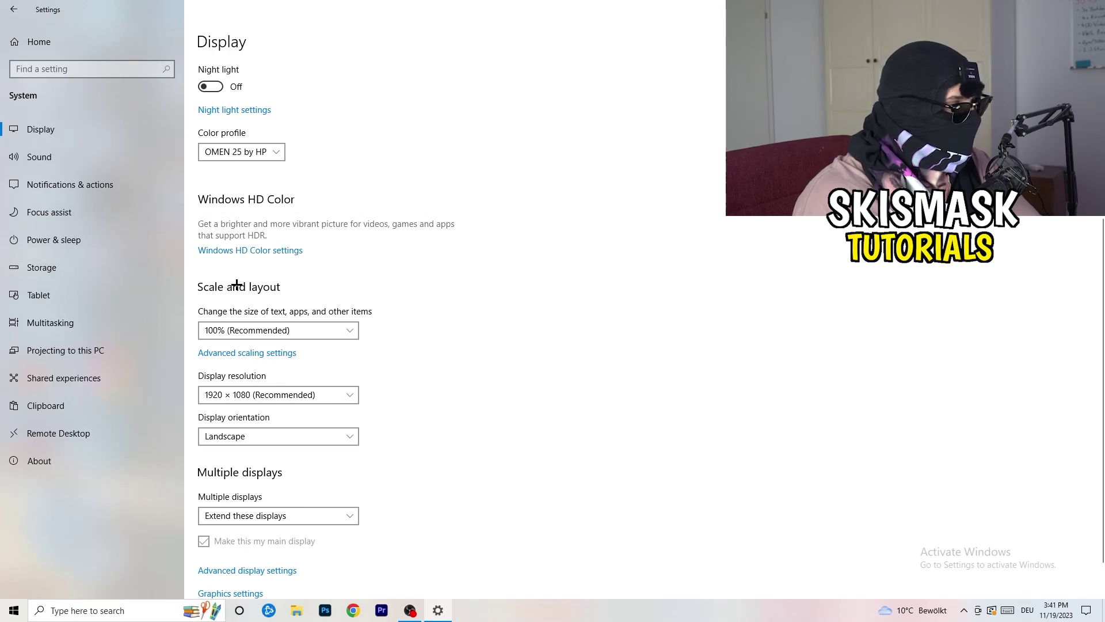
left_click(340, 329)
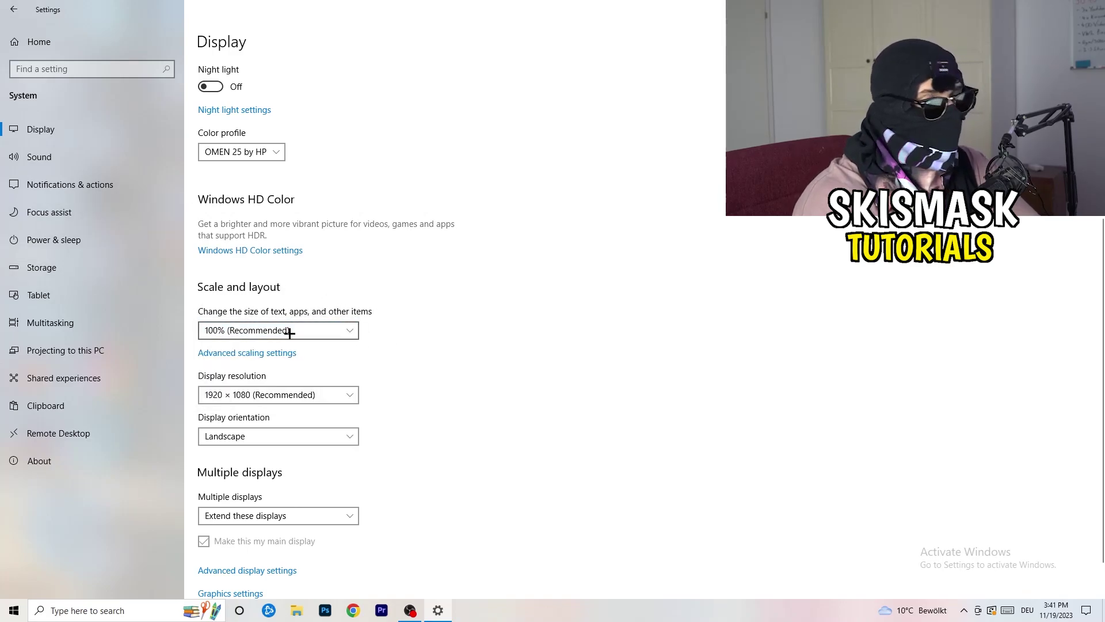
scroll(299, 340, "down", 1)
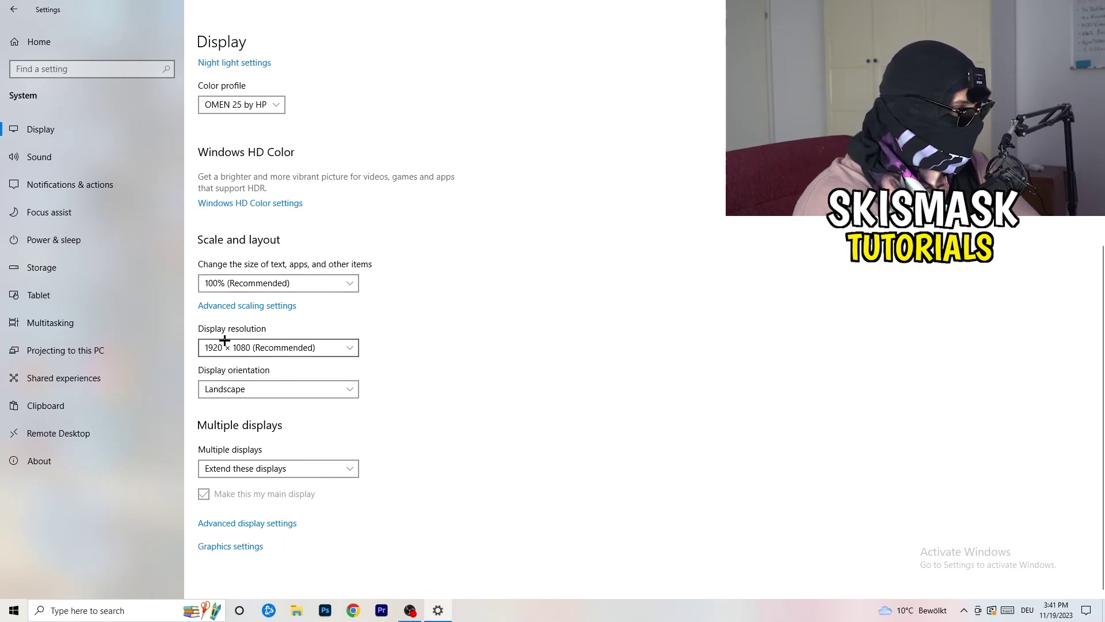
key("alt+Down")
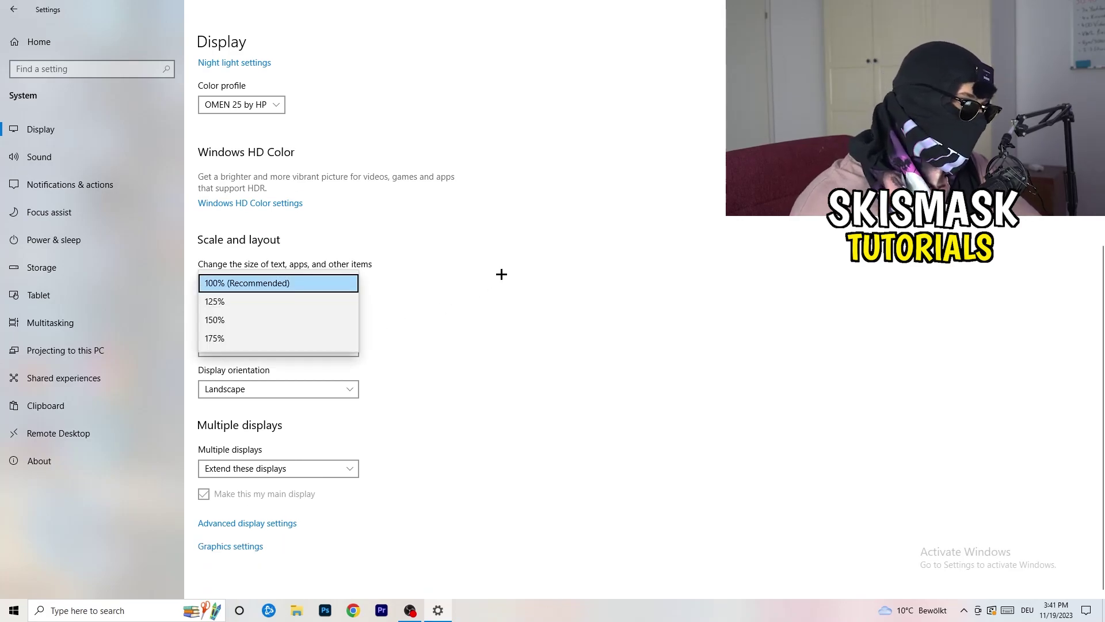
key("Escape")
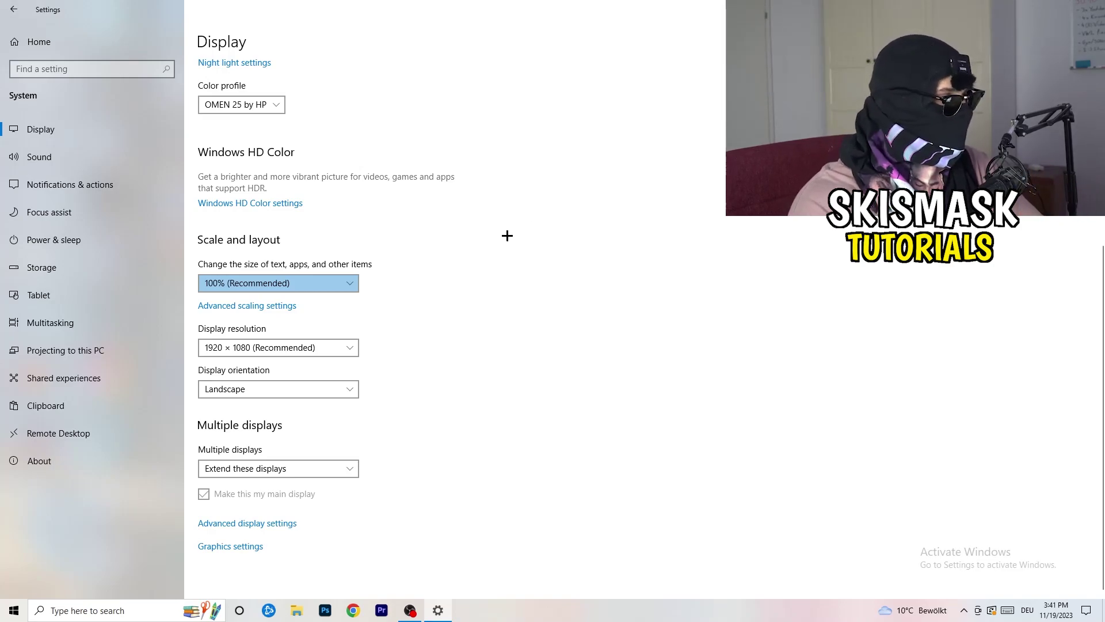
left_click(354, 347)
left_click(399, 326)
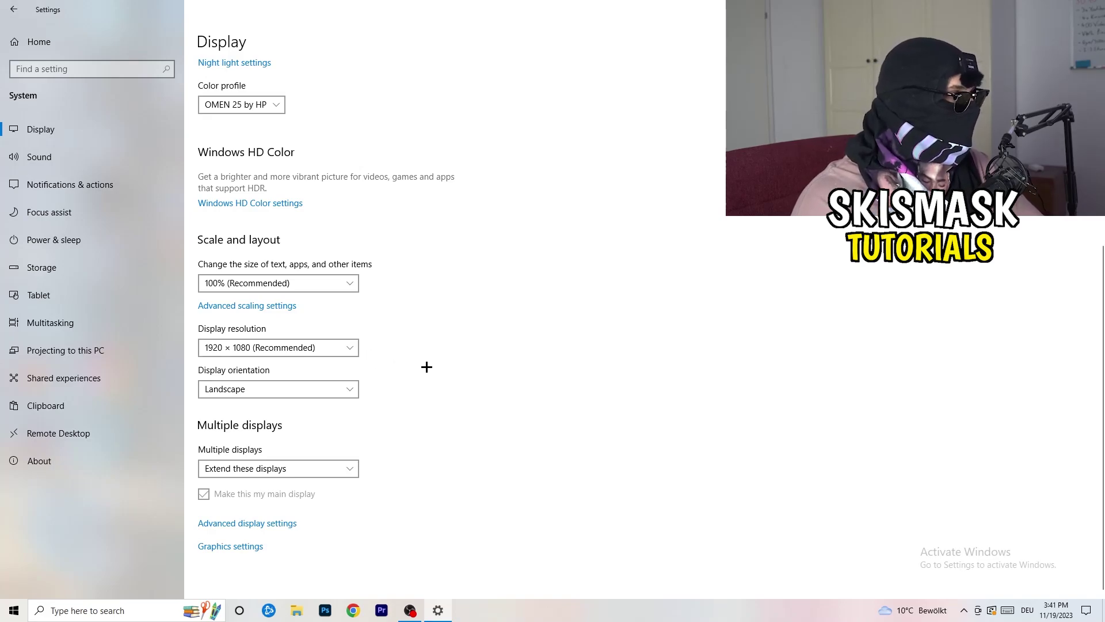
Step: Turn off deleting temporary files that apps aren't using in the Storage Sense configuration, and return to the storage overview
left_click(82, 260)
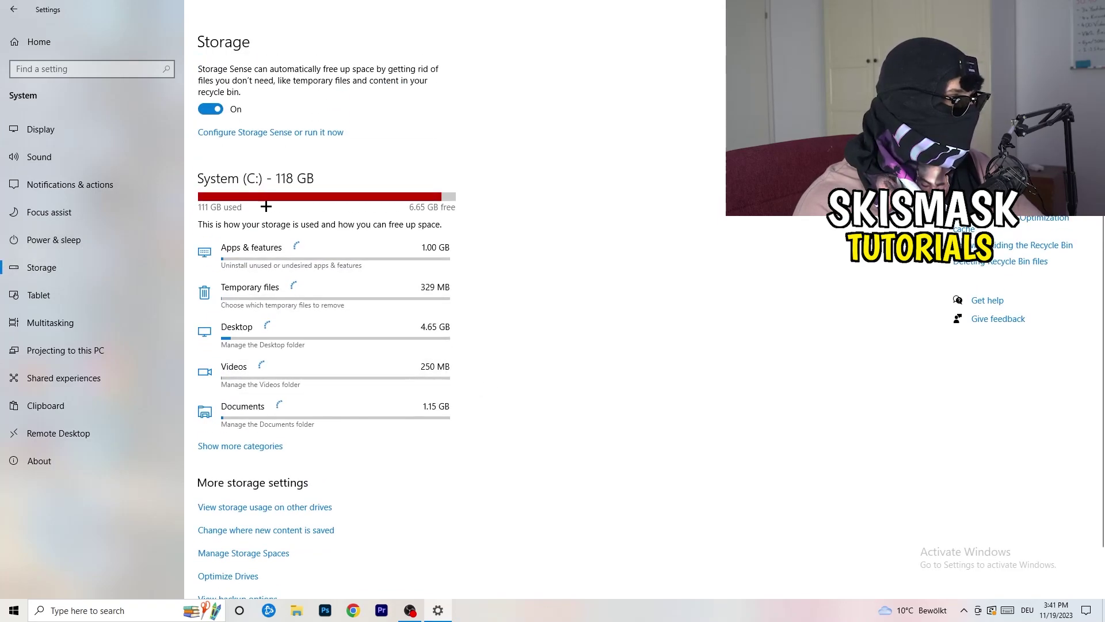
left_click(241, 139)
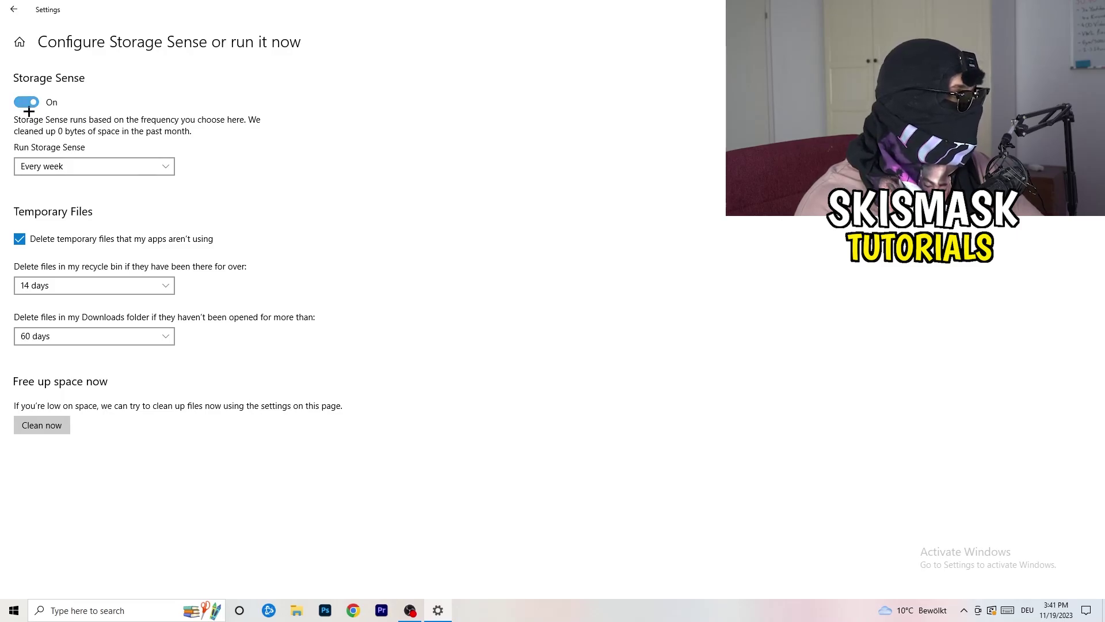
left_click(43, 166)
left_click(270, 146)
left_click(77, 241)
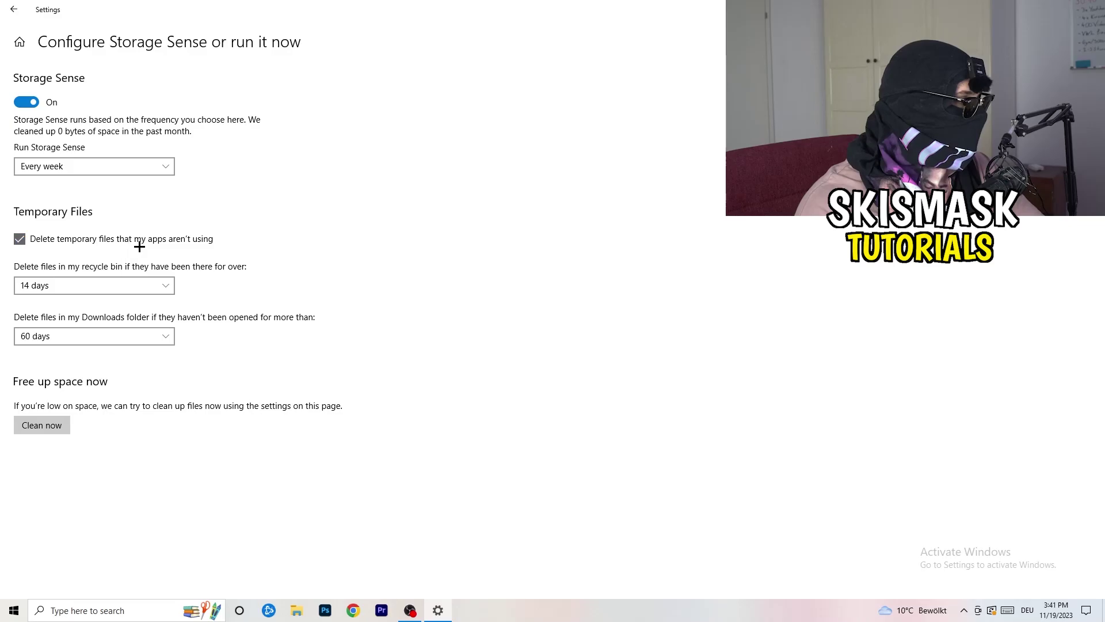
left_click(67, 282)
left_click(357, 371)
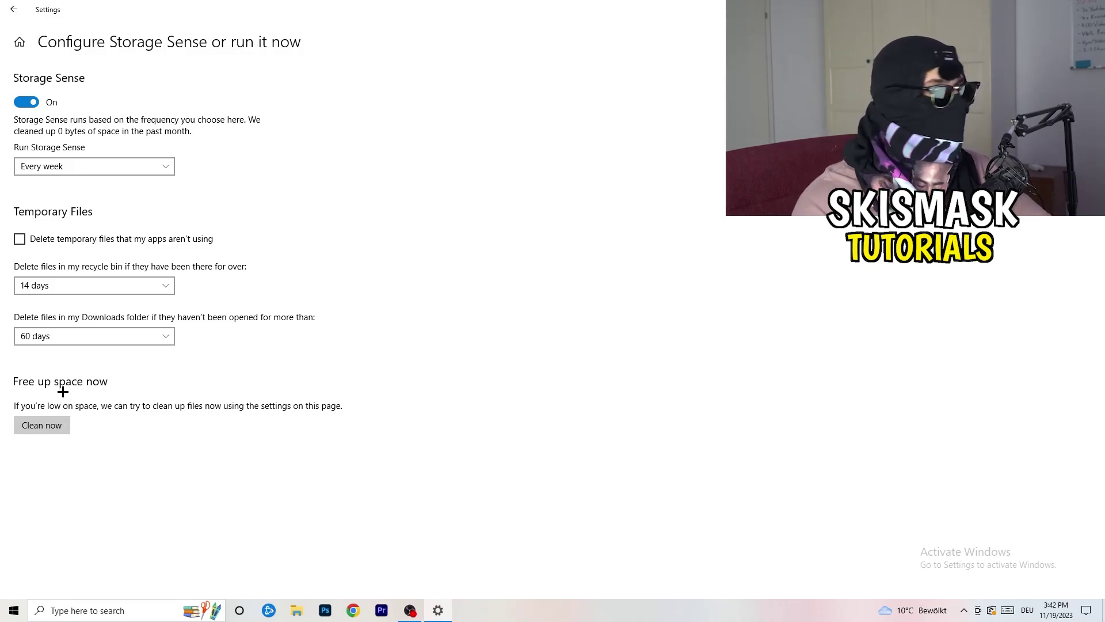
left_click(12, 10)
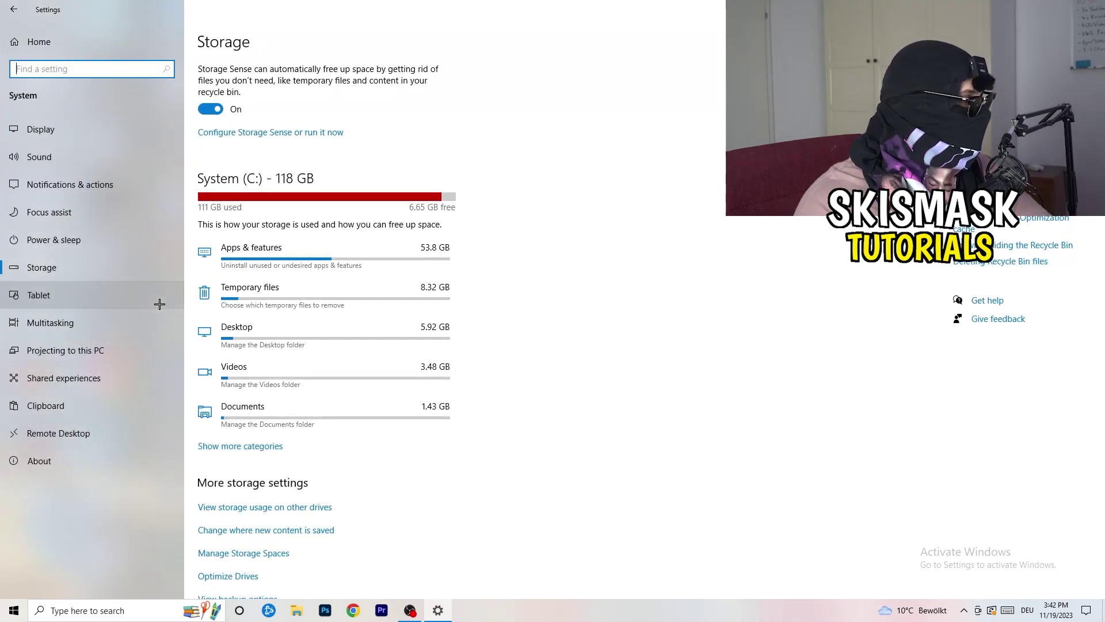
Step: Review the preferred and additional power plans reachable from the Power & sleep settings, and close Power Options and Settings
left_click(129, 249)
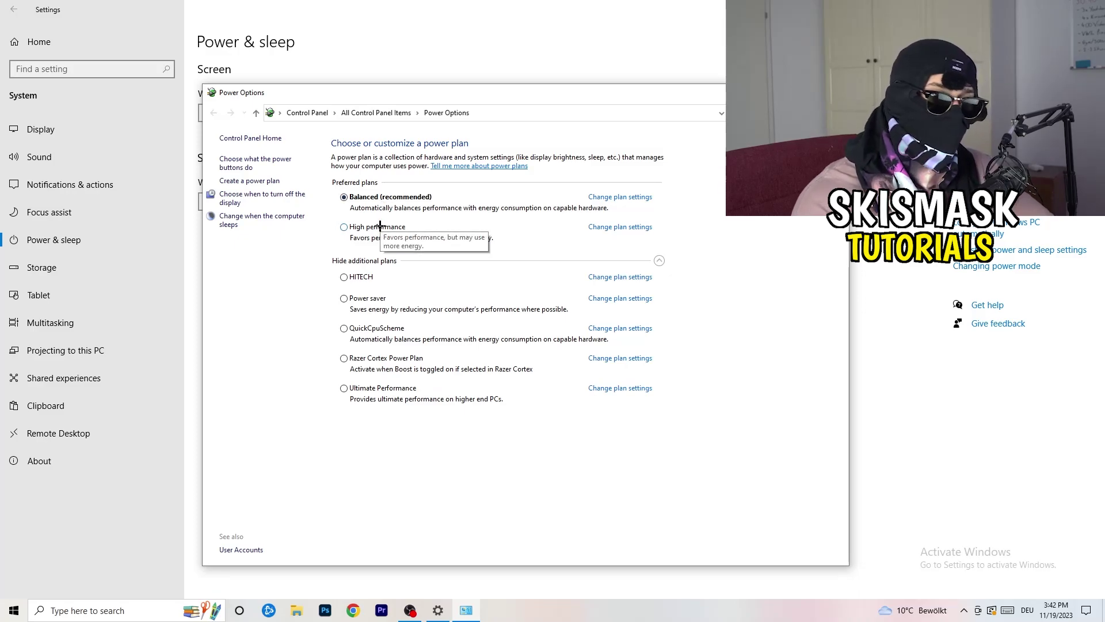
left_click(392, 263)
left_click(660, 263)
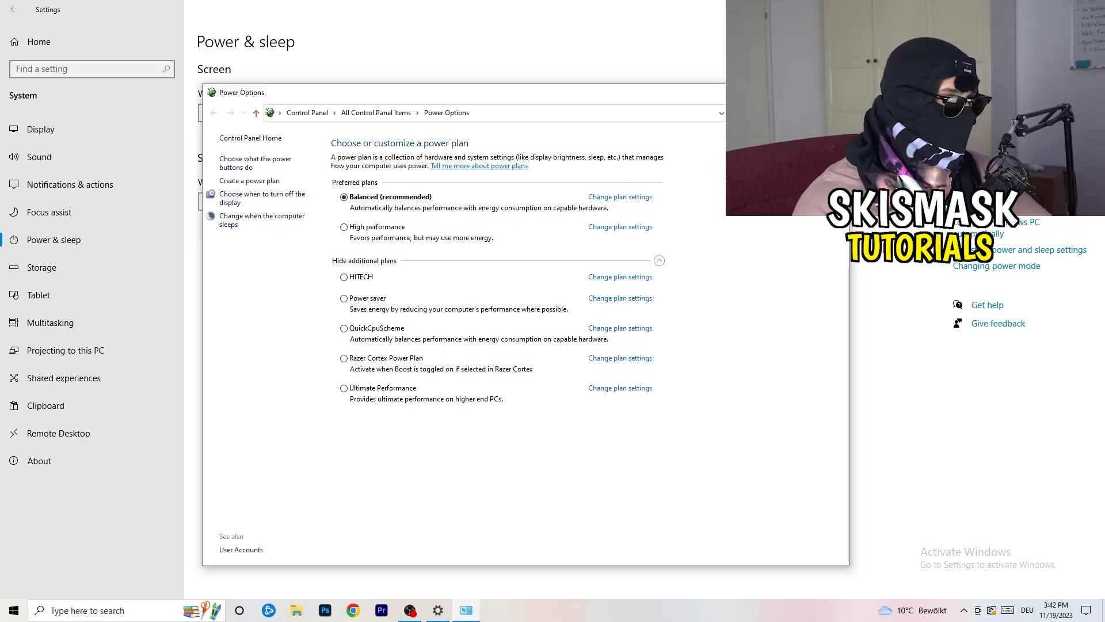
key("alt+F4")
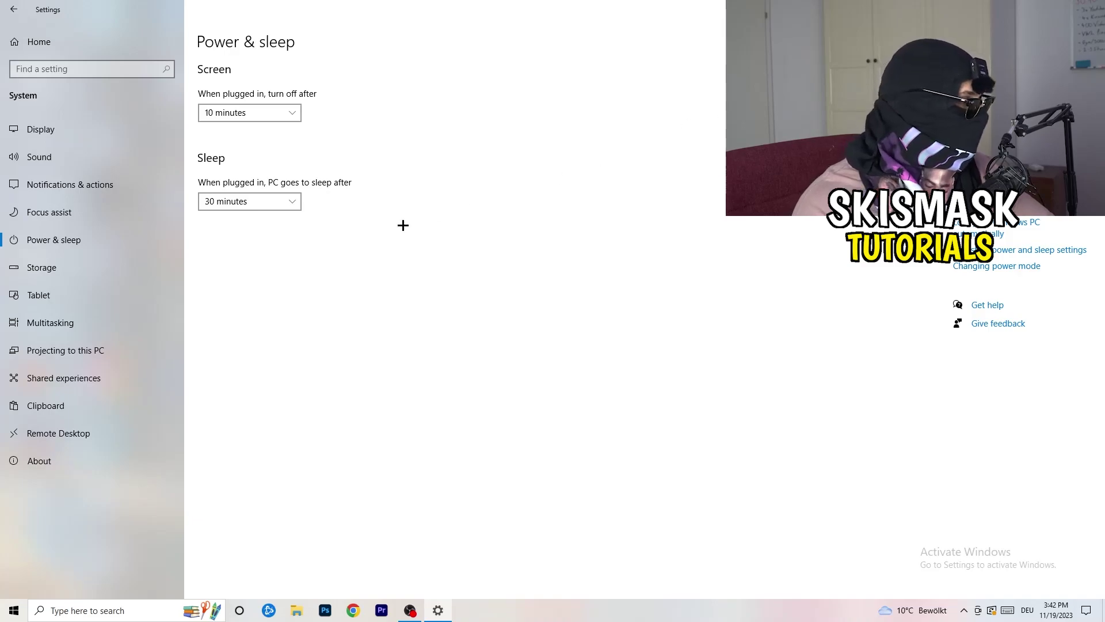
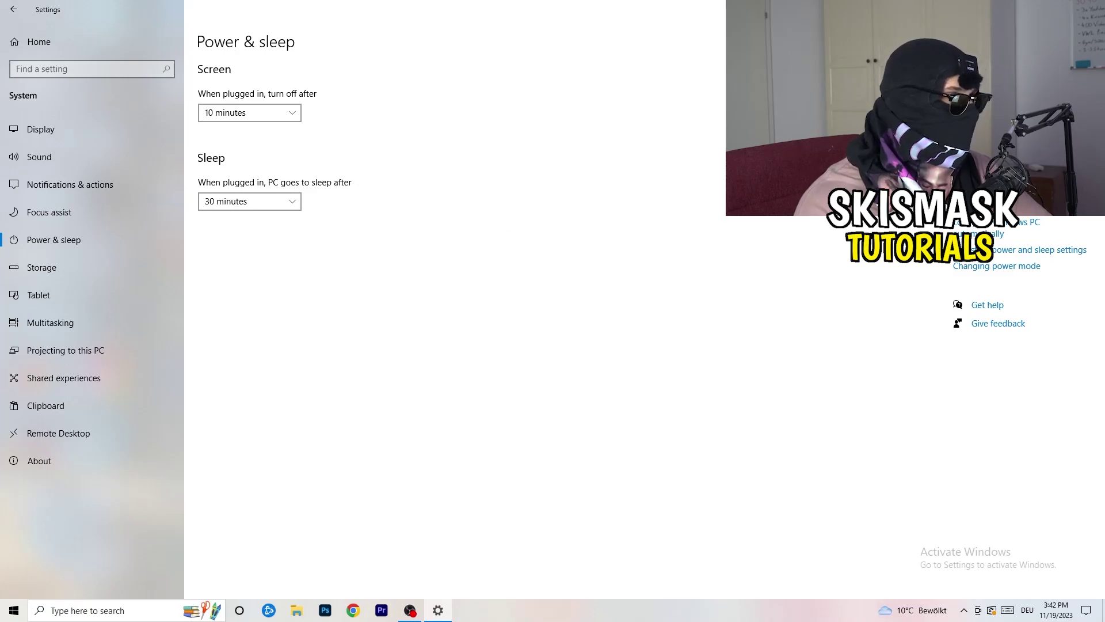
key("alt+F4")
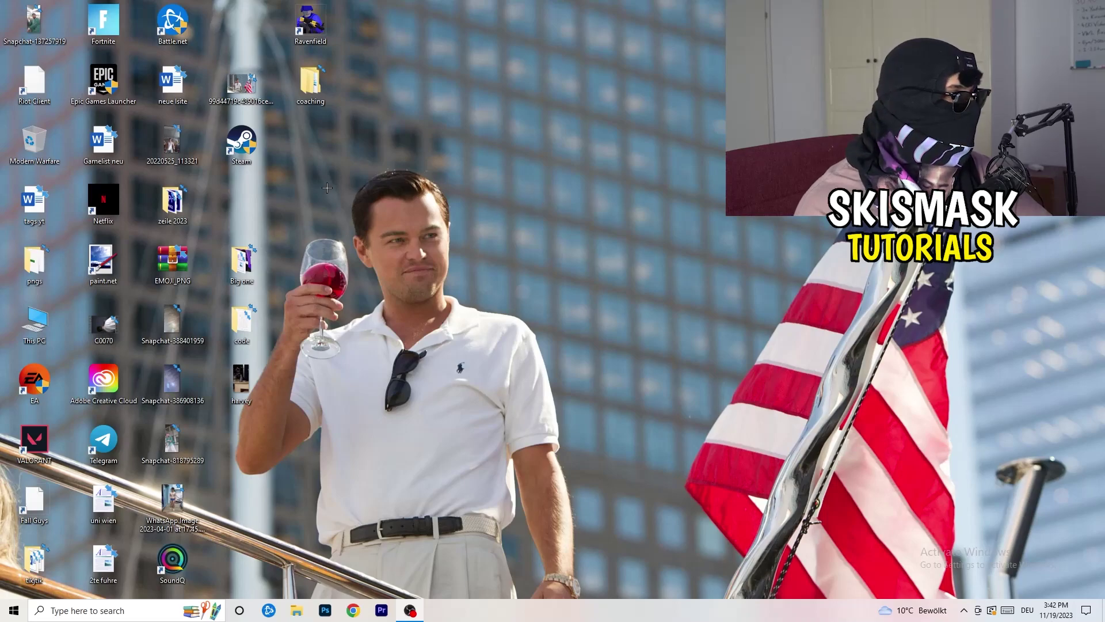
Step: Move the Steam shortcut to an empty area of the desktop and open the compatibility settings in its properties
left_click_drag(555, 295, 581, 206)
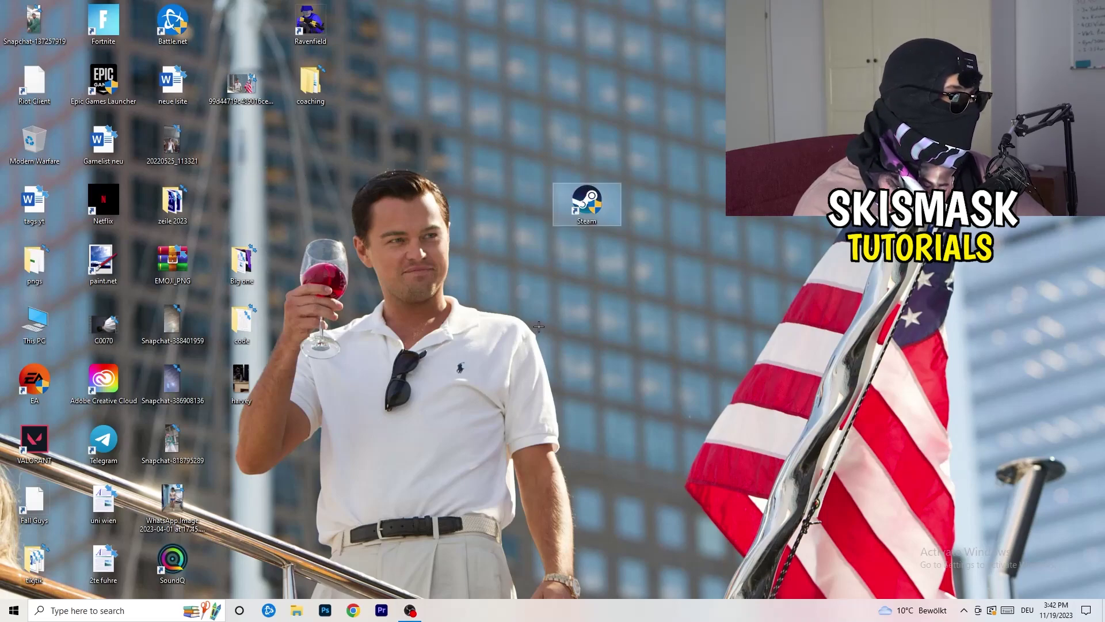
right_click(578, 207)
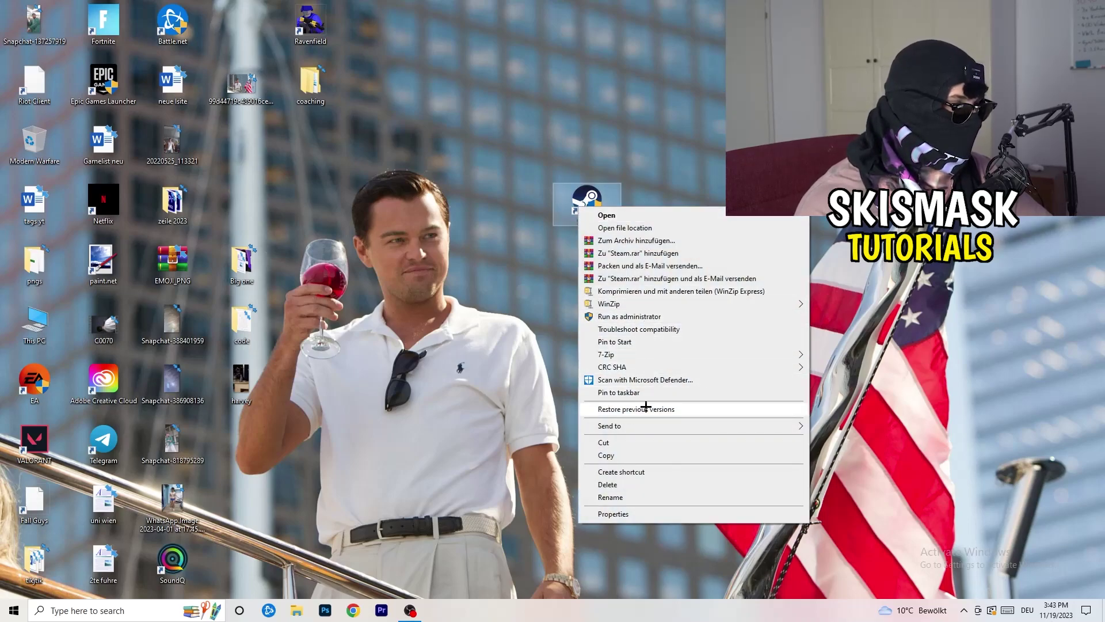
left_click(632, 514)
left_click_drag(645, 205, 532, 160)
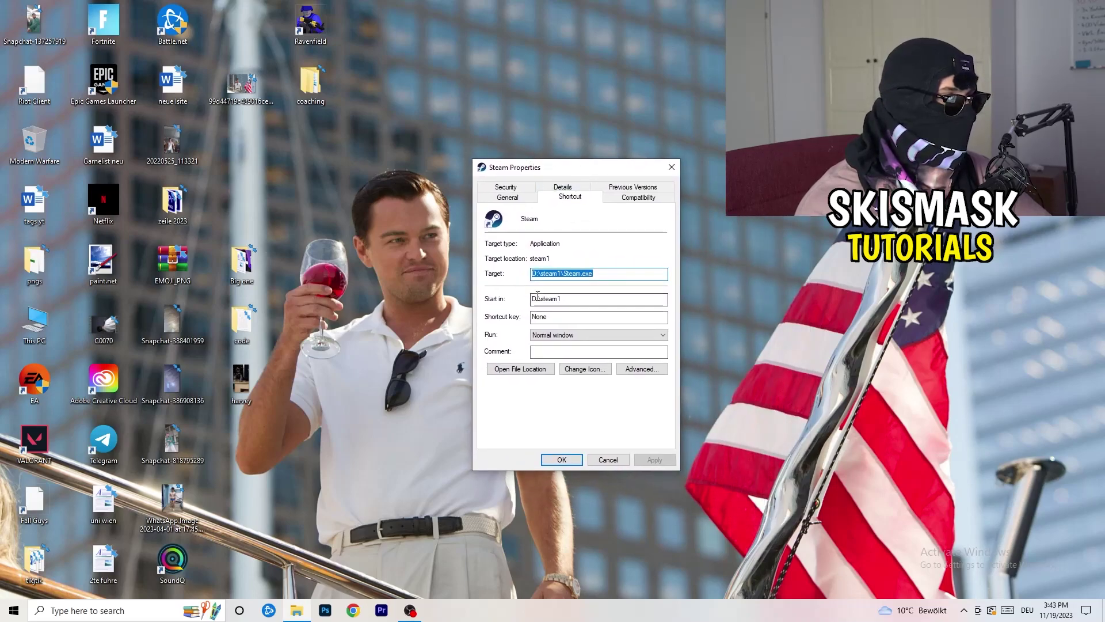
left_click(650, 198)
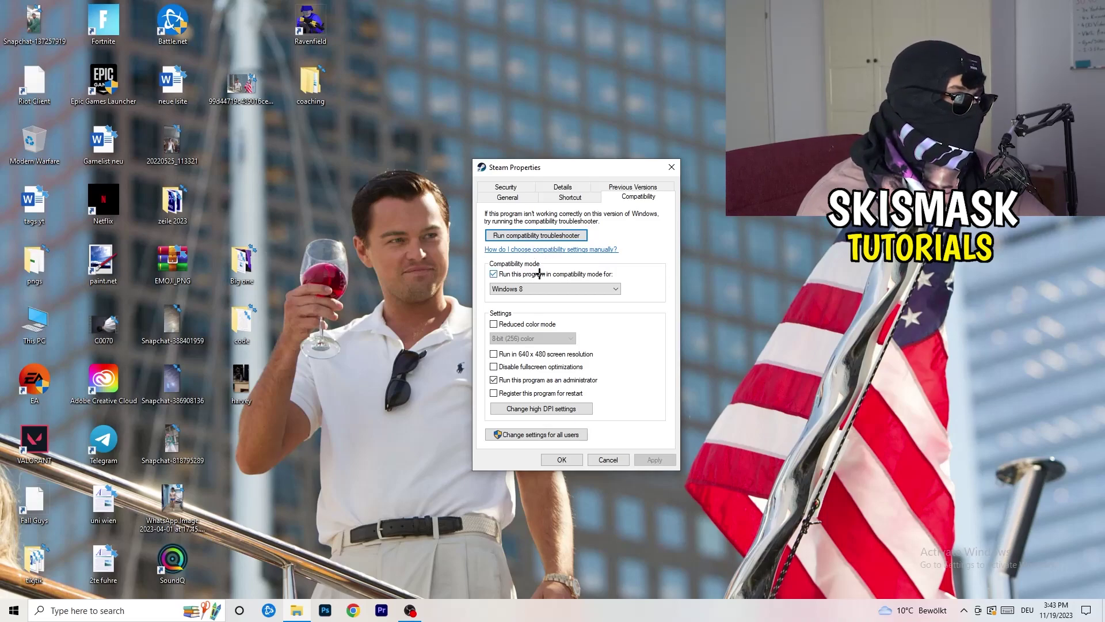
Step: Keep Steam's compatibility mode enabled for Windows 8 with running as administrator on, and apply and close the properties
left_click(603, 271)
left_click(495, 273)
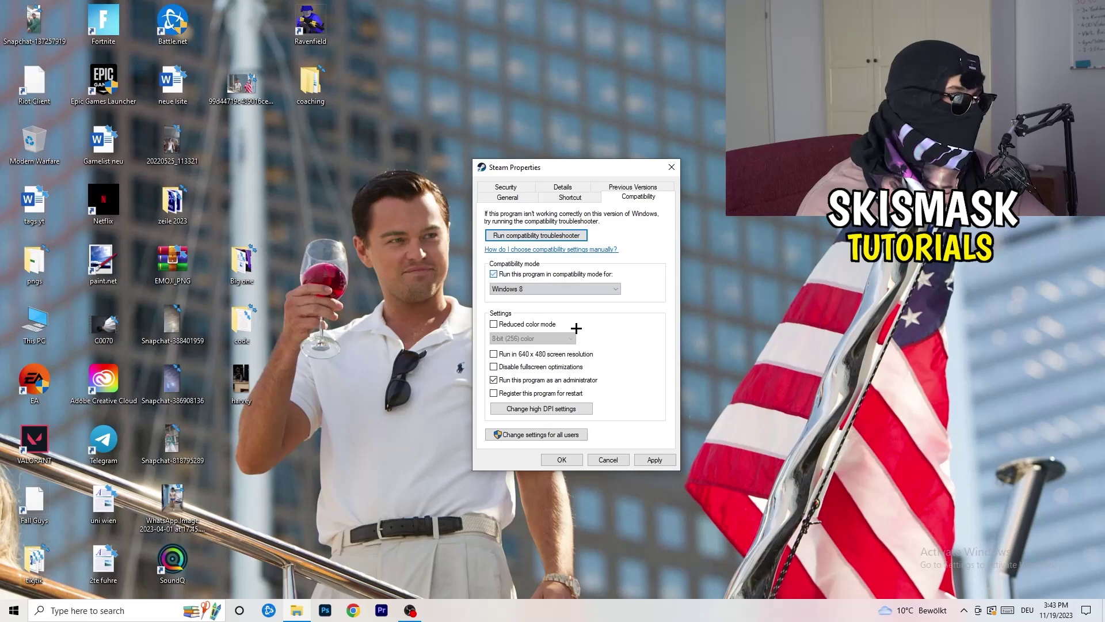
left_click(543, 288)
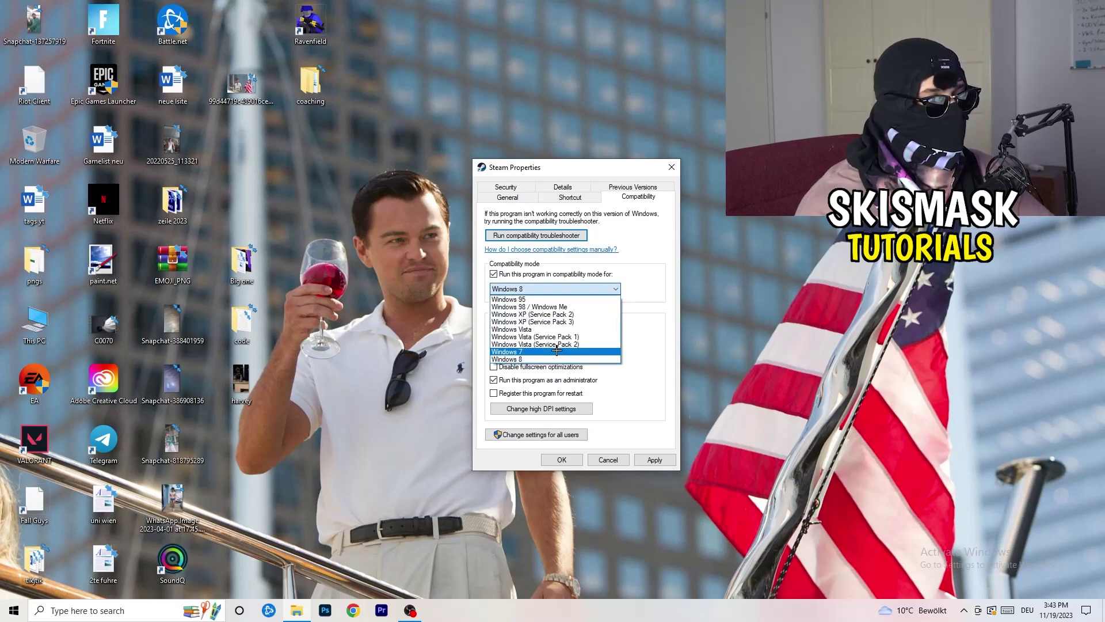
left_click(658, 251)
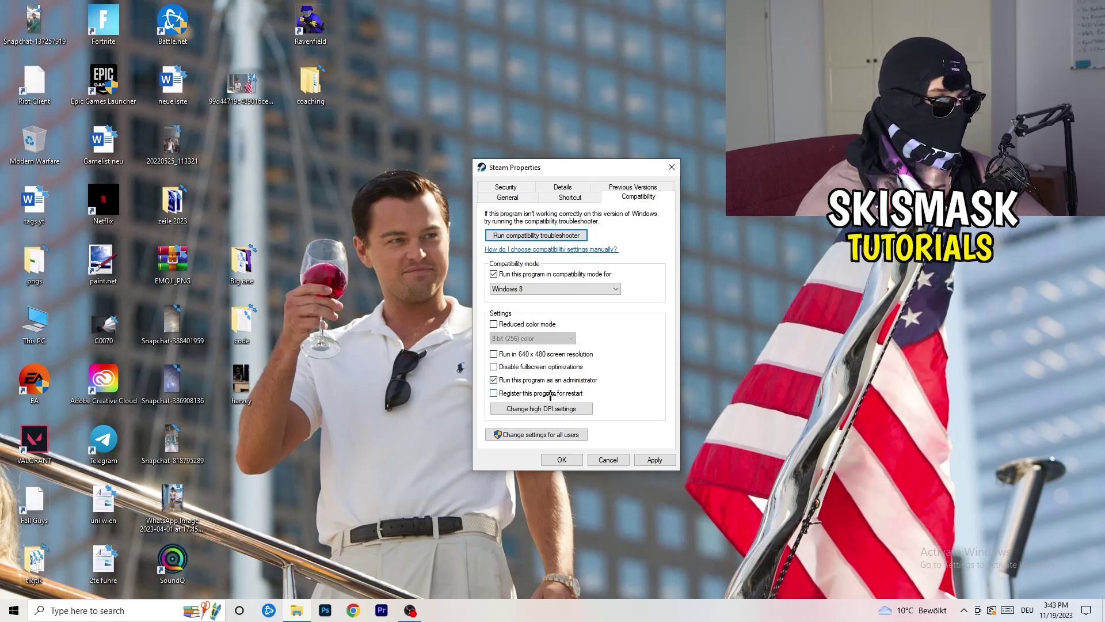
left_click(648, 460)
left_click(563, 460)
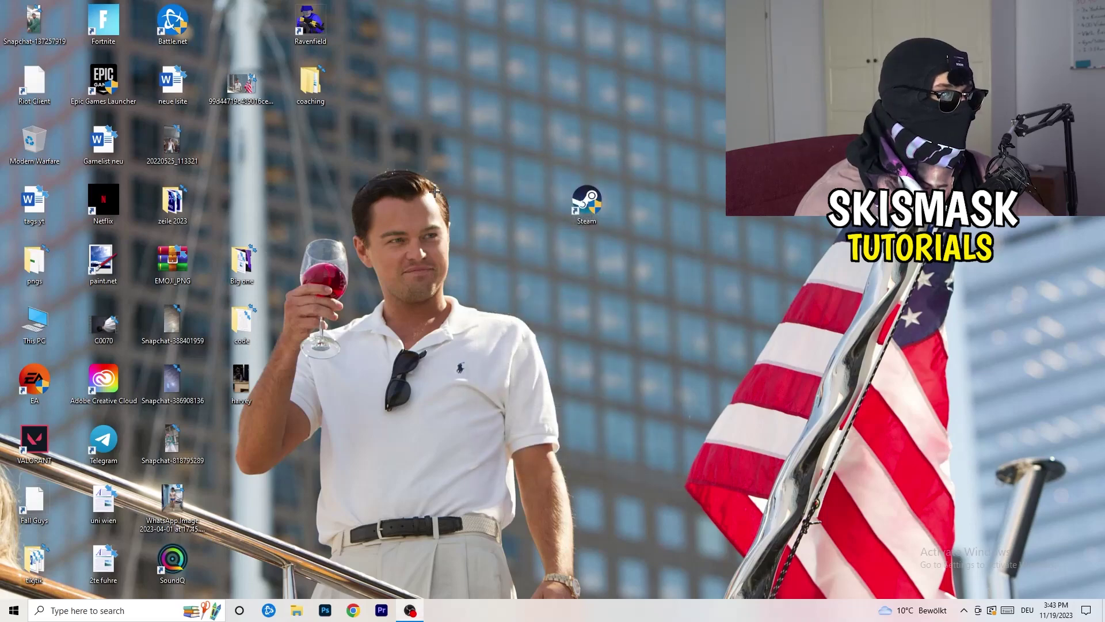
Step: Return the Steam shortcut to its original place in the fourth column of desktop icons
left_click_drag(612, 214, 543, 216)
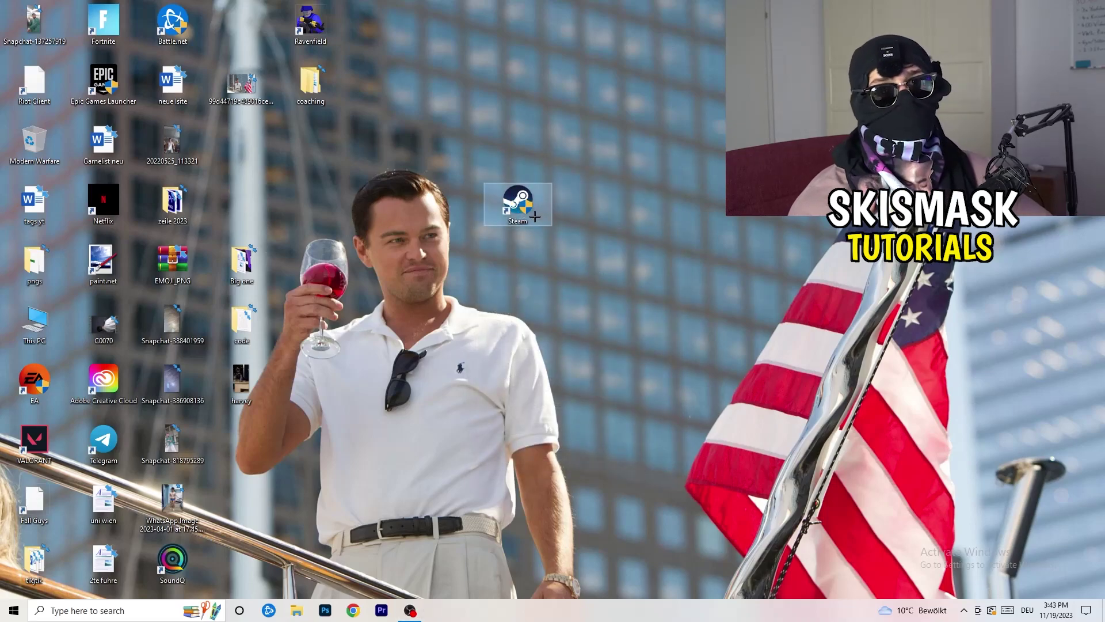
left_click_drag(526, 208, 663, 208)
left_click(659, 302)
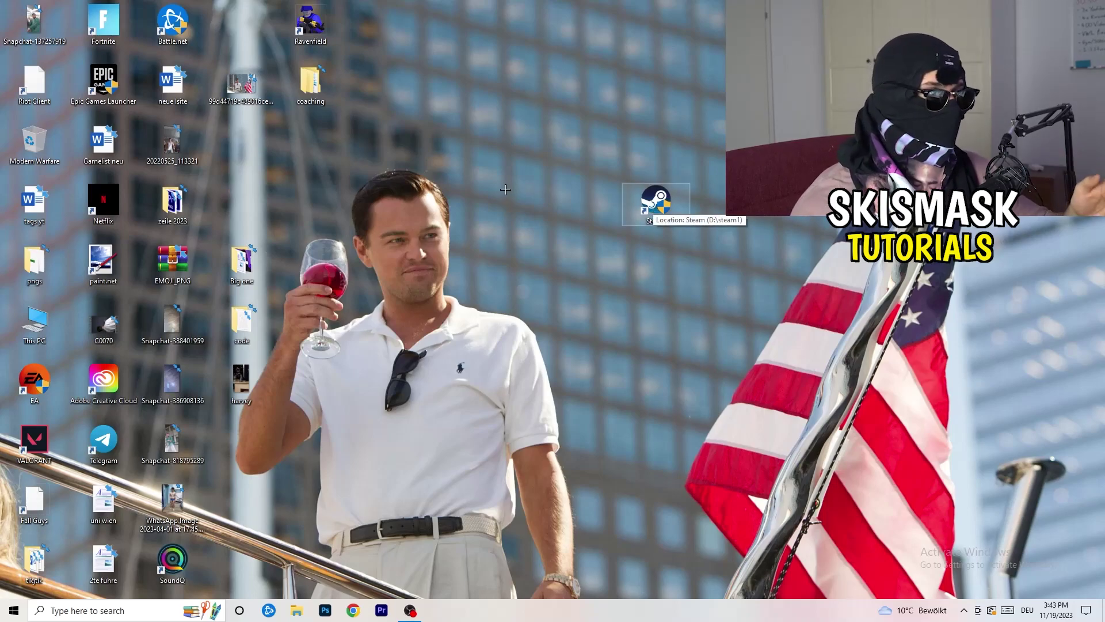
right_click(657, 201)
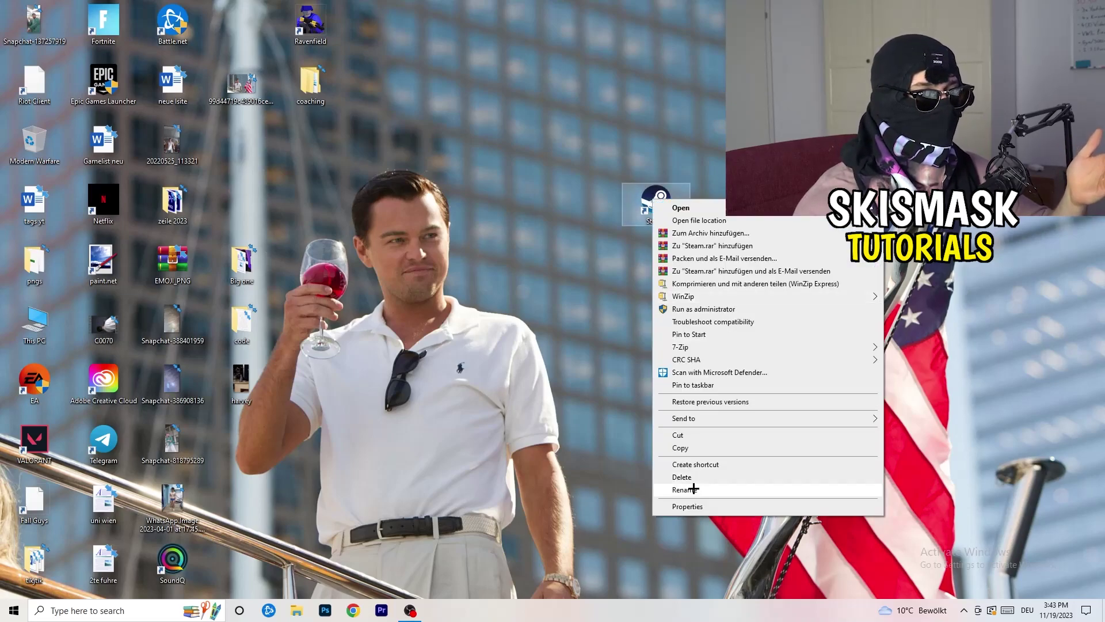
left_click(522, 244)
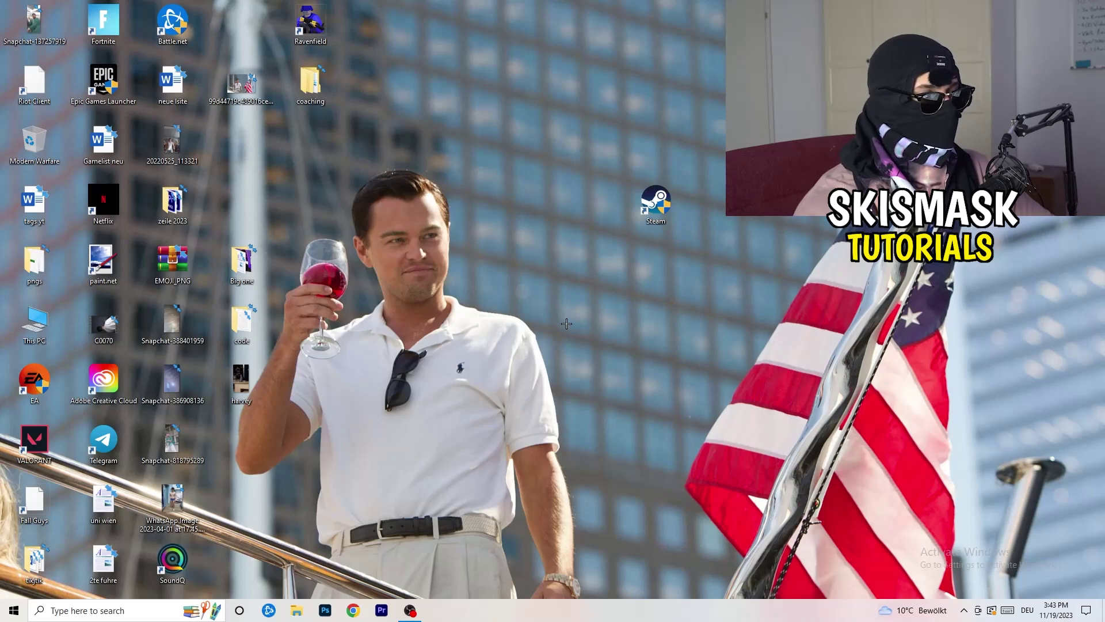
left_click_drag(656, 202, 242, 141)
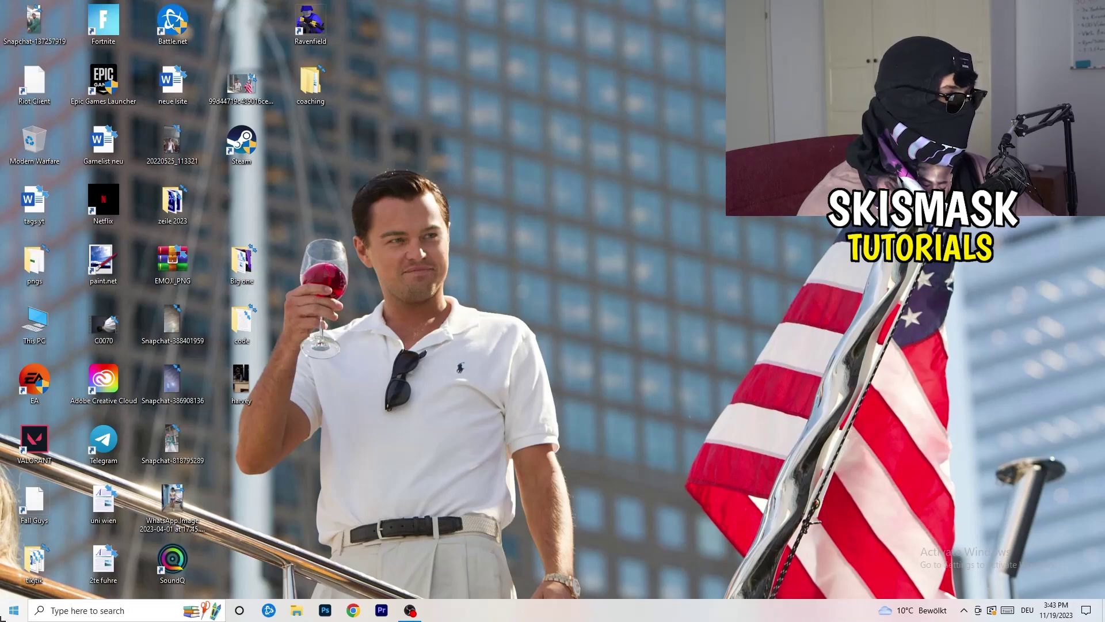
Step: Open Windows Settings and check the Xbox Game Bar options under Gaming
left_click(14, 610)
left_click(14, 556)
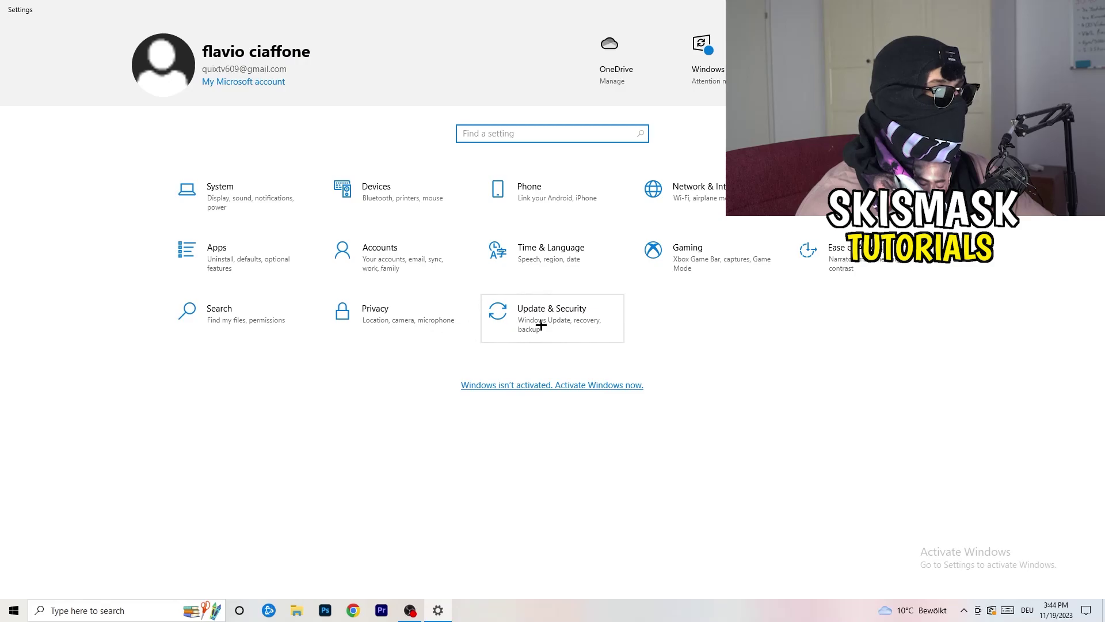
left_click(656, 249)
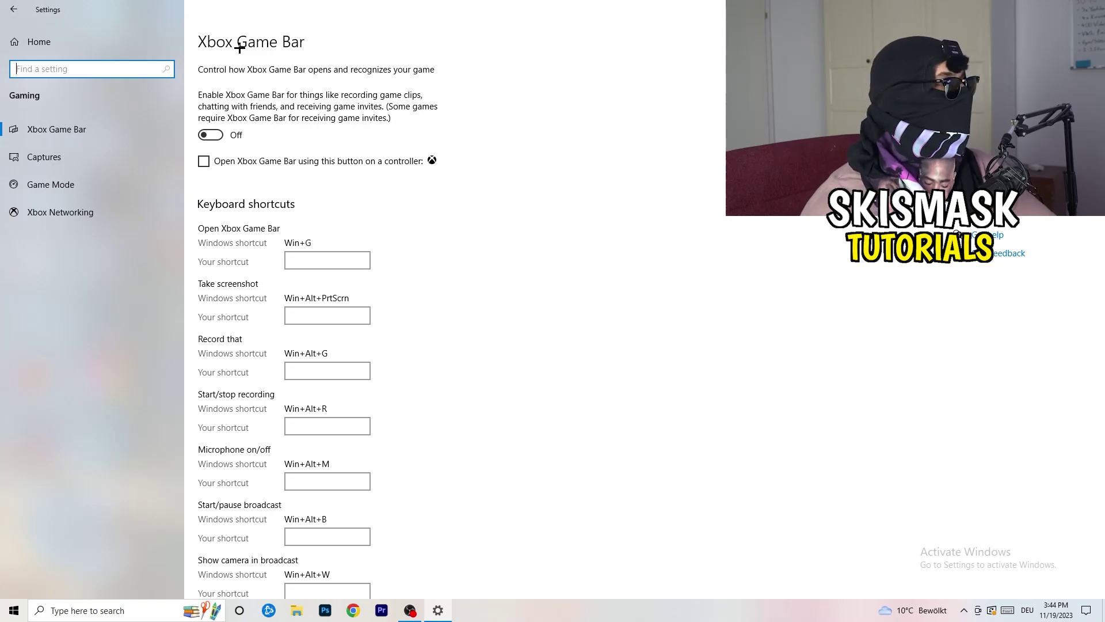
Step: Review the background recording, audio and video options for game captures, and check the Game Mode setting
left_click(104, 164)
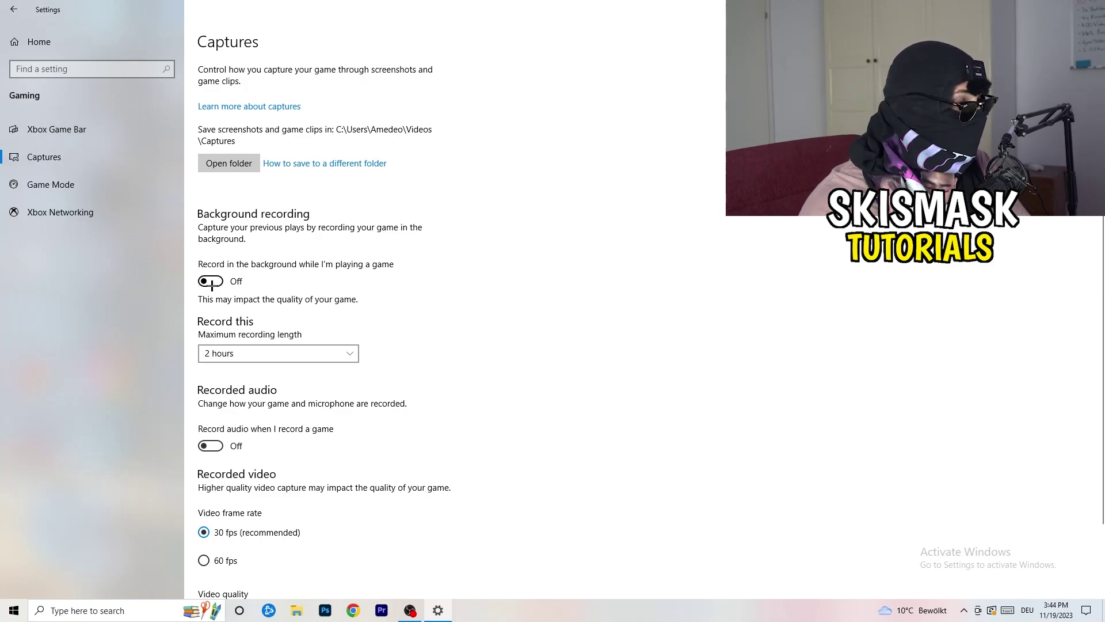
scroll(311, 405, "down", 2)
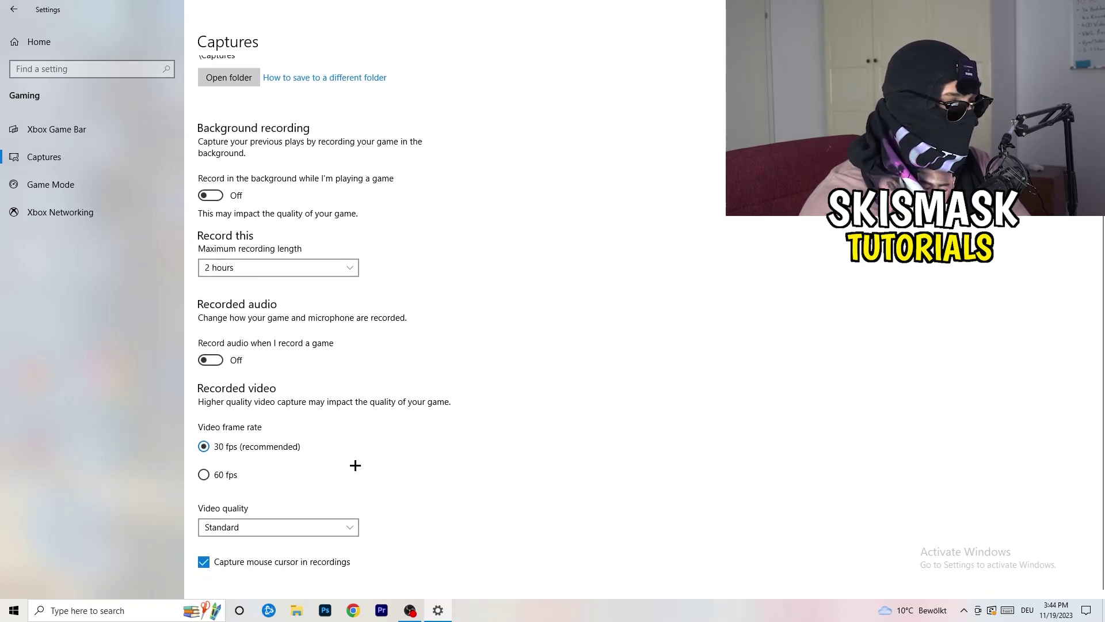
scroll(355, 465, "up", 2)
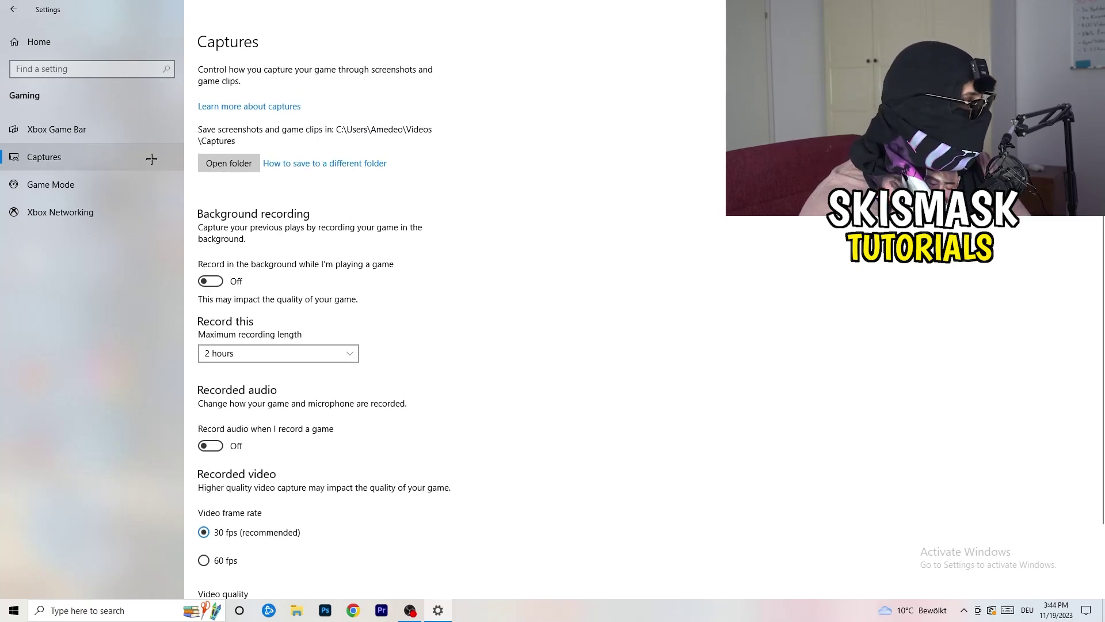
left_click(144, 184)
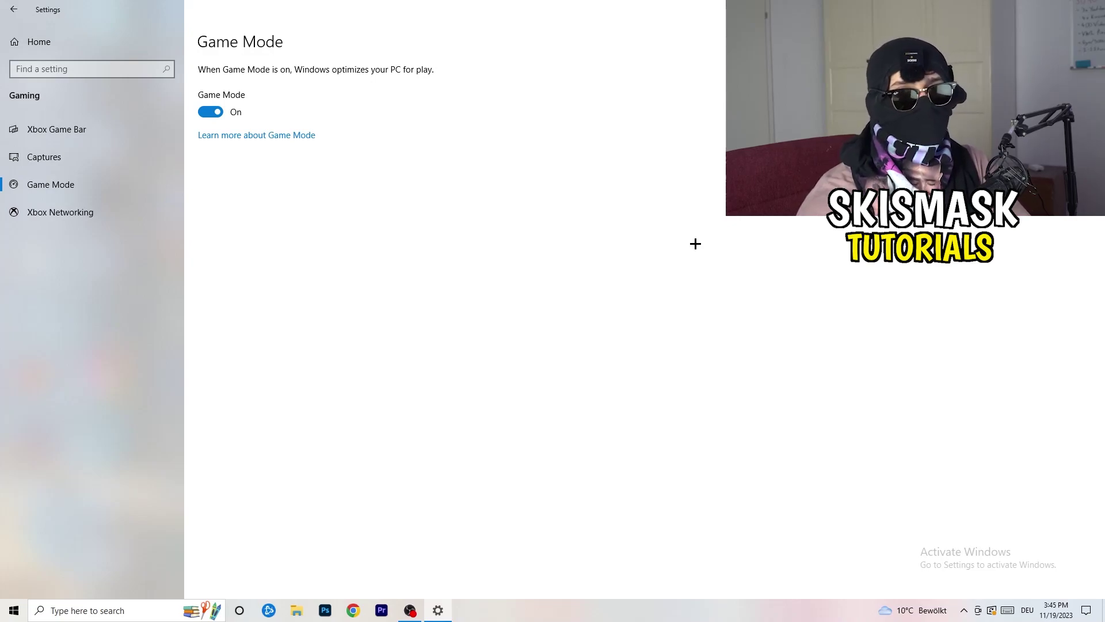
Step: Return to the Settings home and check the Windows Update status under Update & Security
left_click(12, 6)
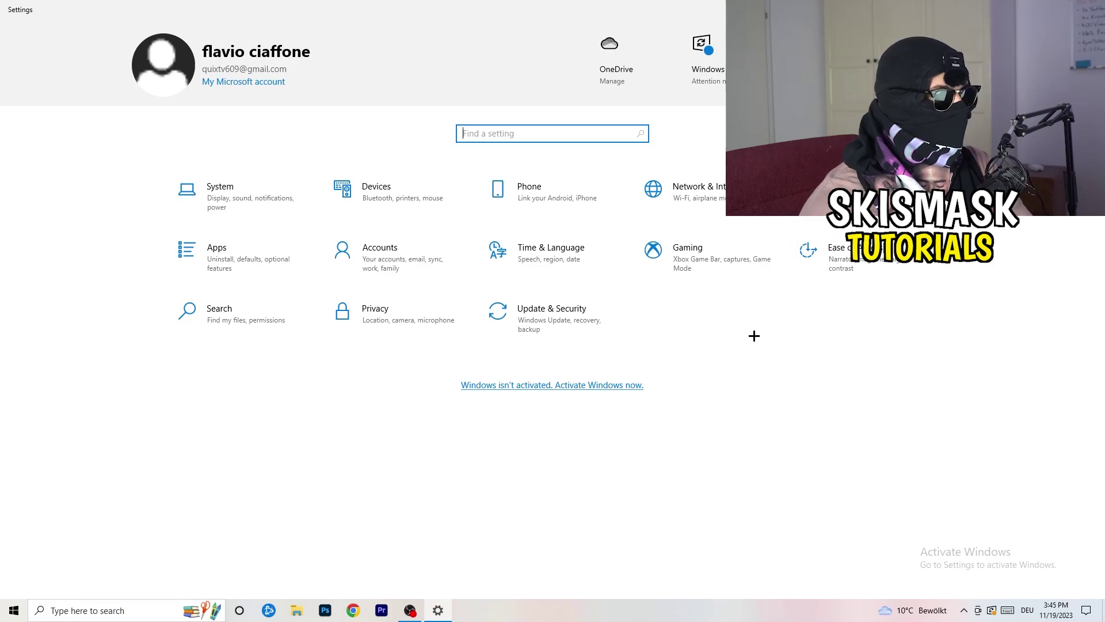
left_click(542, 316)
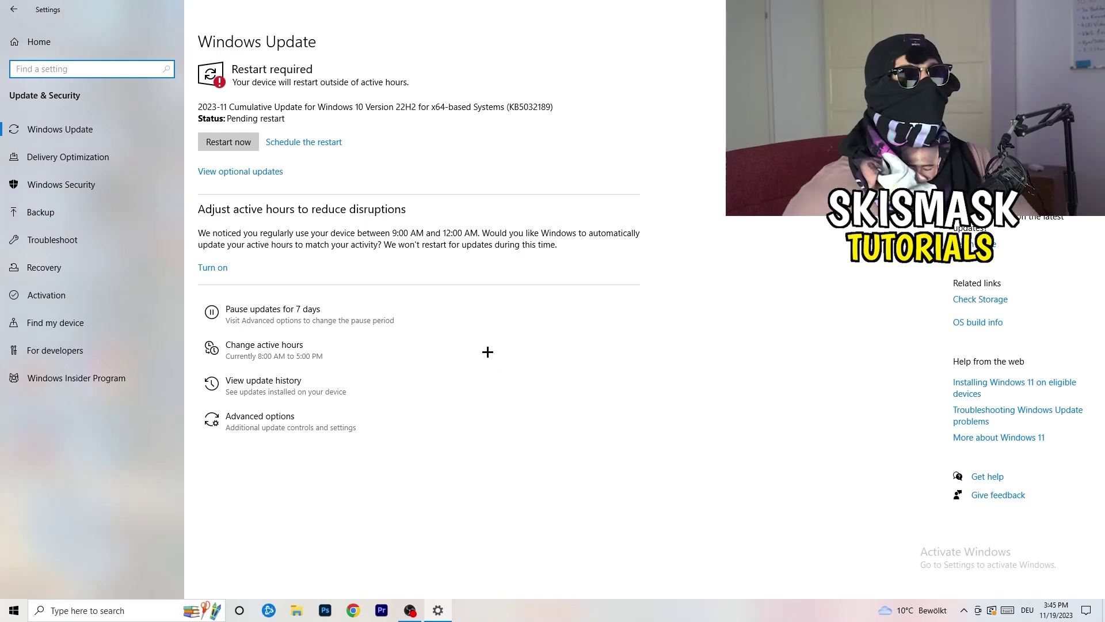
left_click(396, 85)
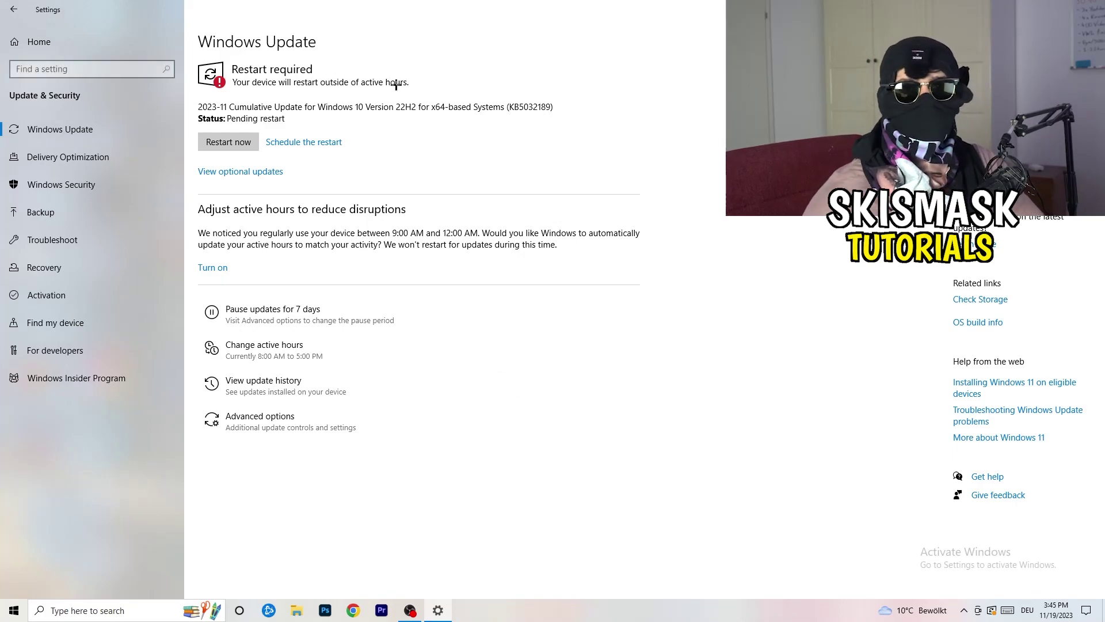